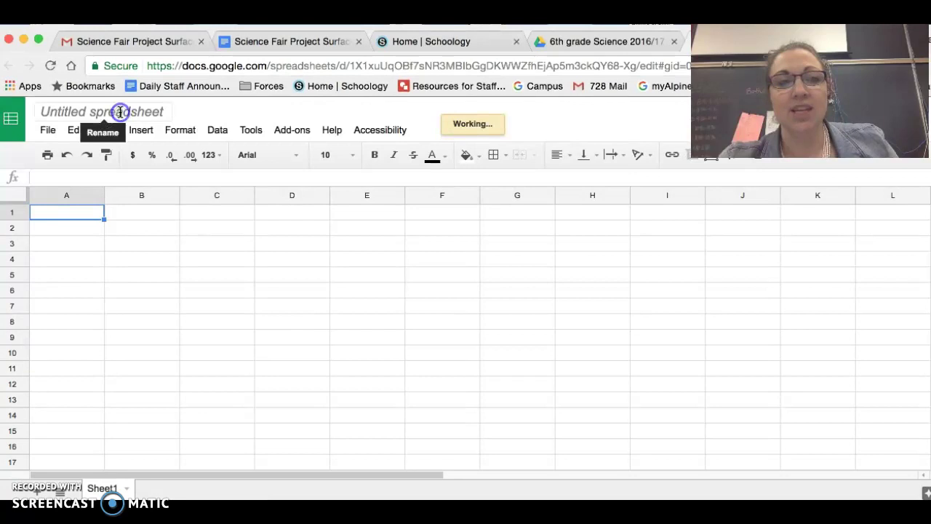
# - Rename the untitled spreadsheet with the teacher's surname followed by "MSF Graph"
pyautogui.click(167, 111)
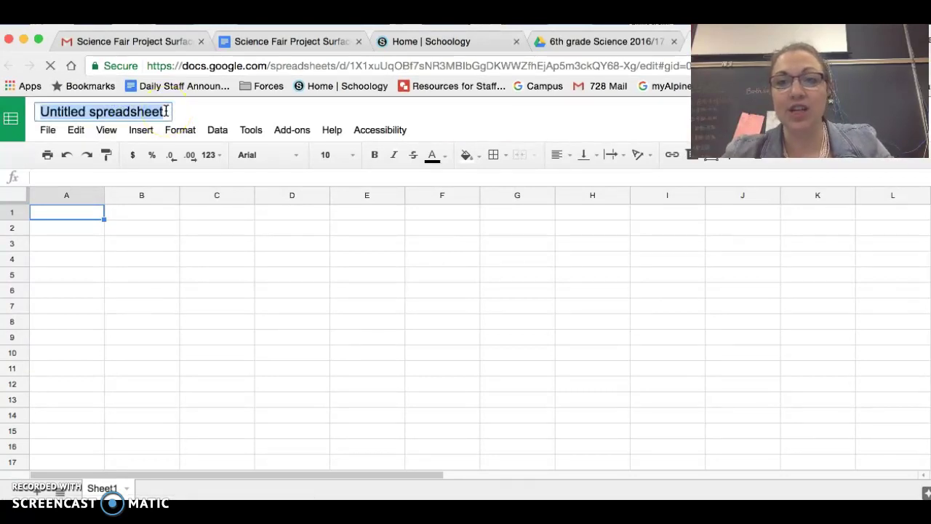
pyautogui.write('a')
pyautogui.press('BackSpace')
pyautogui.write('Grandel')
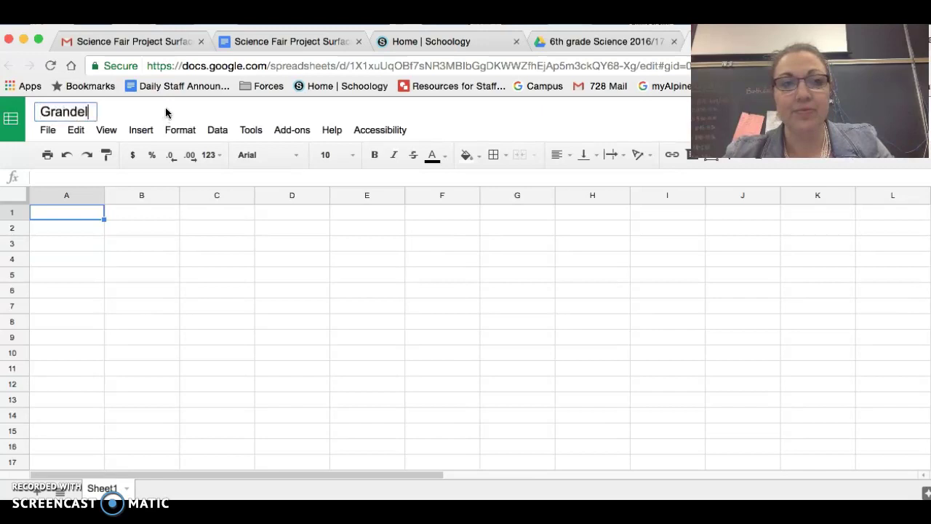
pyautogui.write('l MS')
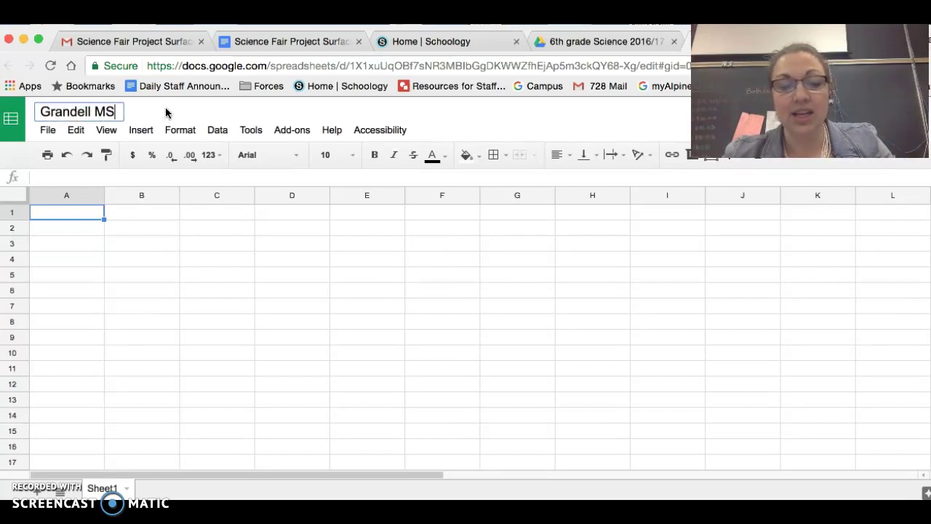
pyautogui.write('F Graph')
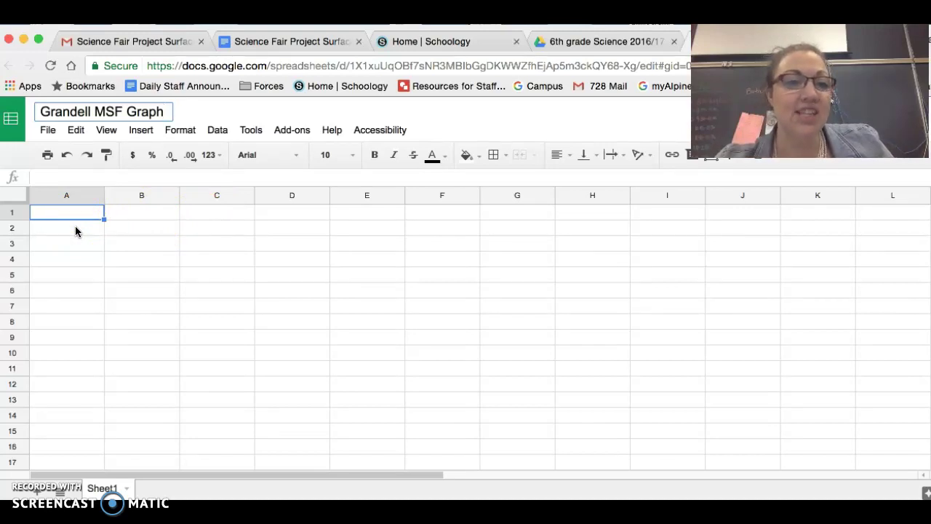
pyautogui.click(210, 243)
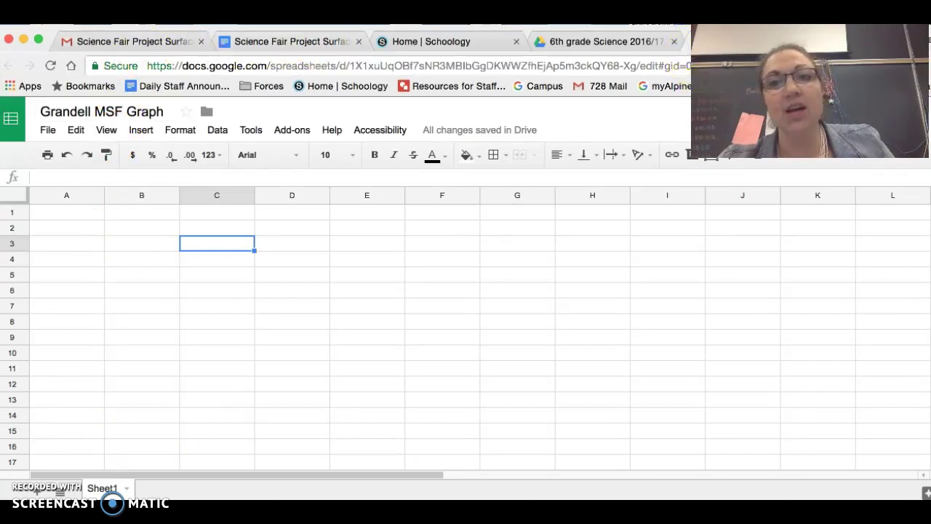
# - Copy the Liquids column, header included, from the Science Fair Project Surface Tension document's data table and paste it into the spreadsheet at cell A1
pyautogui.click(249, 41)
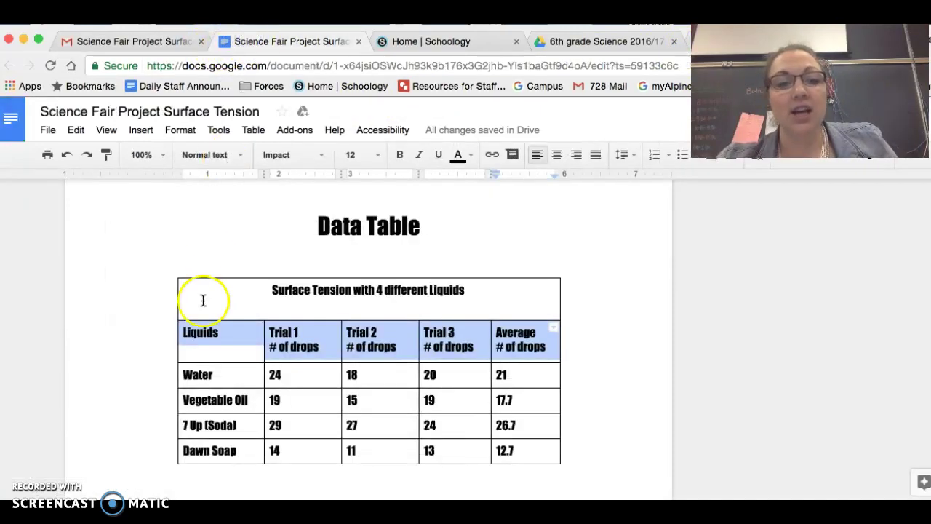
pyautogui.click(200, 341)
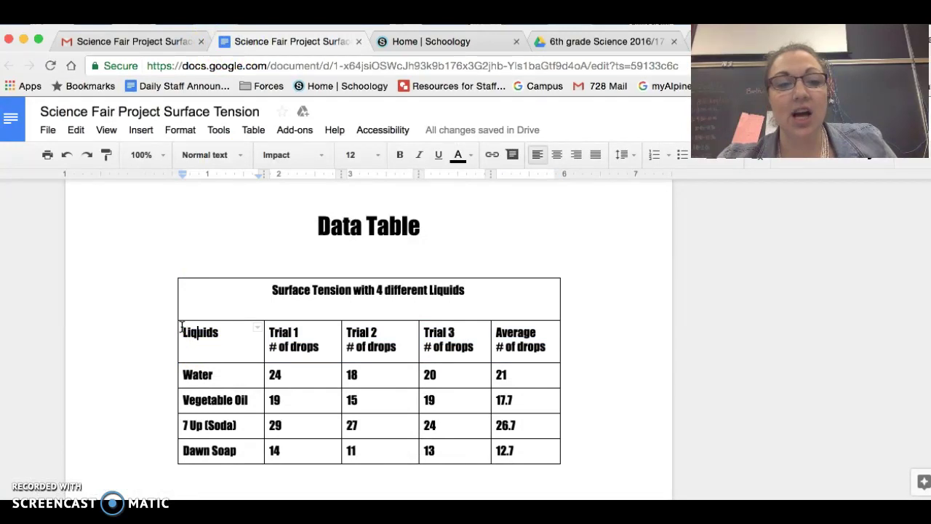
pyautogui.moveTo(182, 328); pyautogui.dragTo(233, 463)
pyautogui.press('super+c')
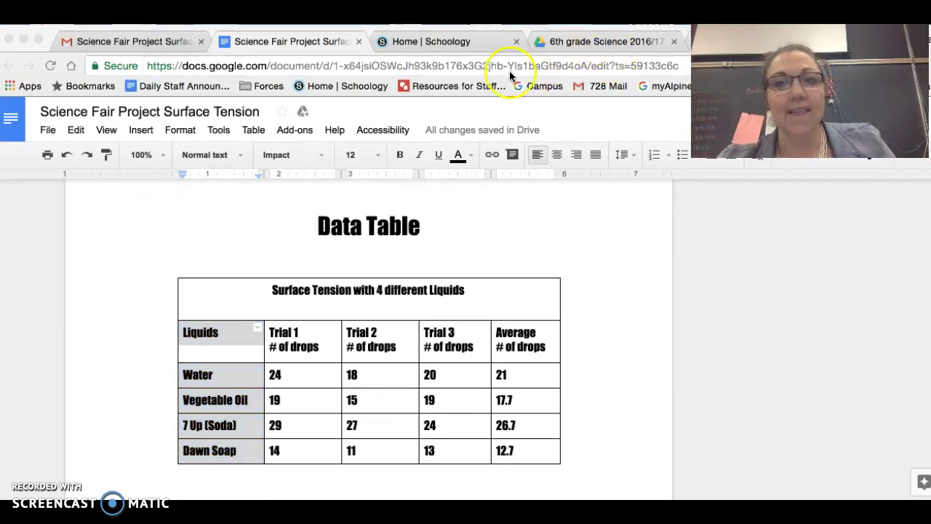
pyautogui.click(688, 41)
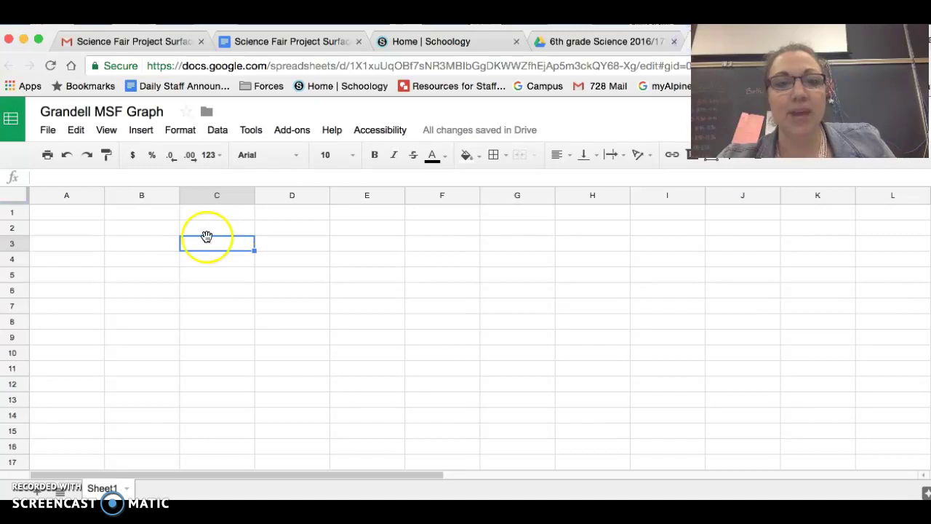
pyautogui.click(68, 213)
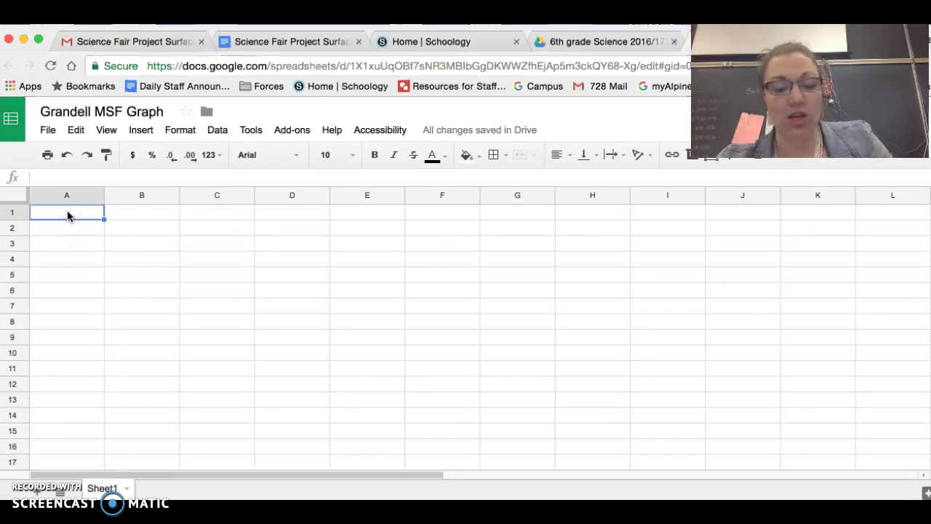
pyautogui.press('super+v')
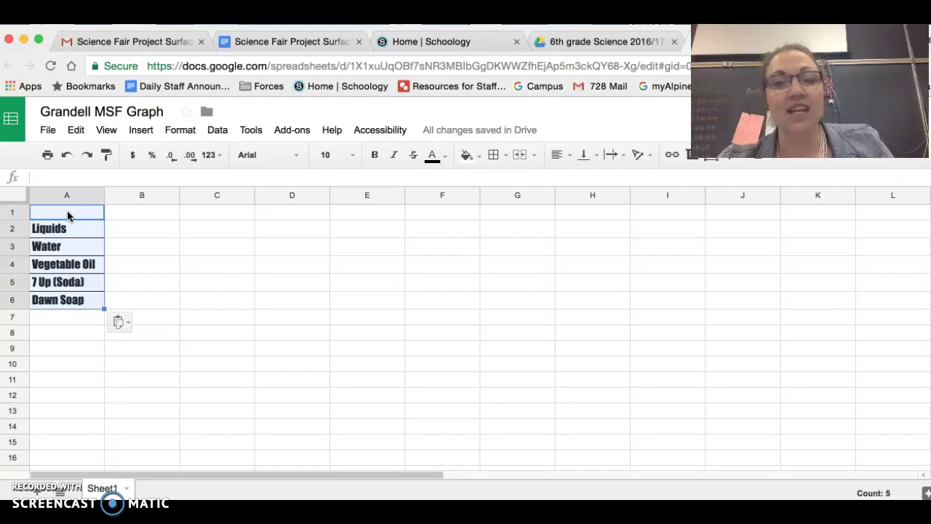
# - Copy the "Average # of drops" column from the document's data table and paste it into the spreadsheet at cell B1
pyautogui.click(279, 43)
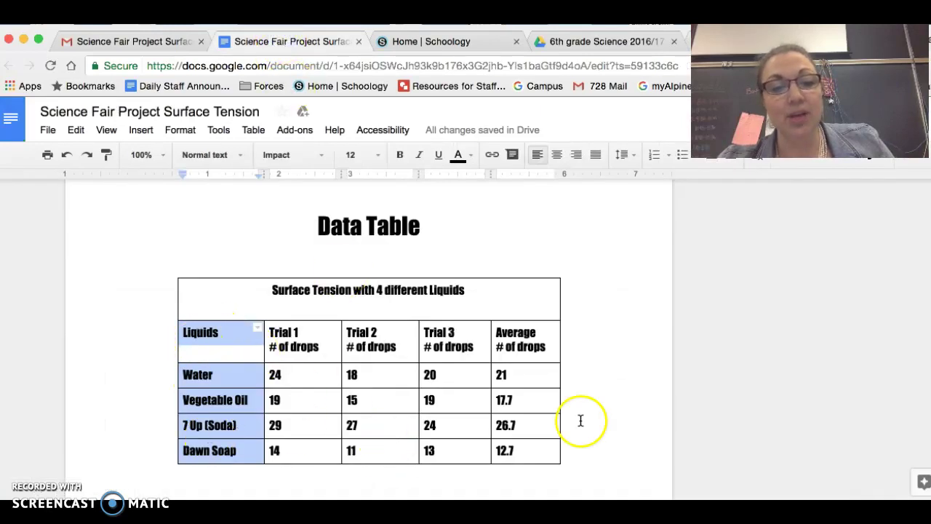
pyautogui.moveTo(491, 332); pyautogui.dragTo(525, 443)
pyautogui.press('super+c')
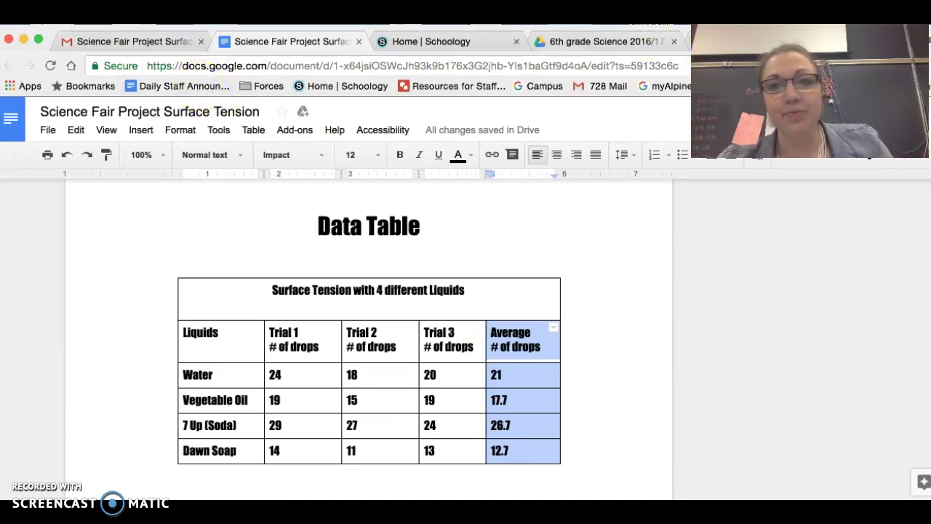
pyautogui.click(684, 42)
pyautogui.click(684, 42)
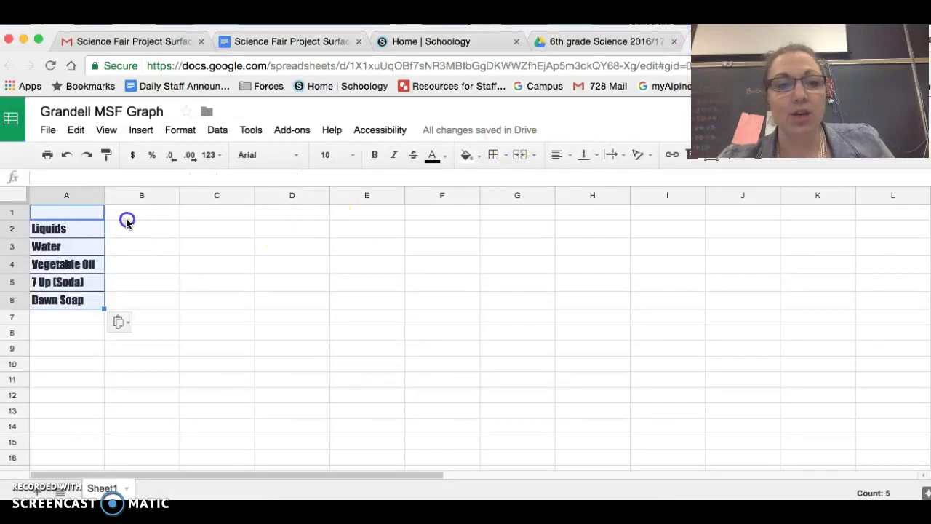
pyautogui.click(127, 221)
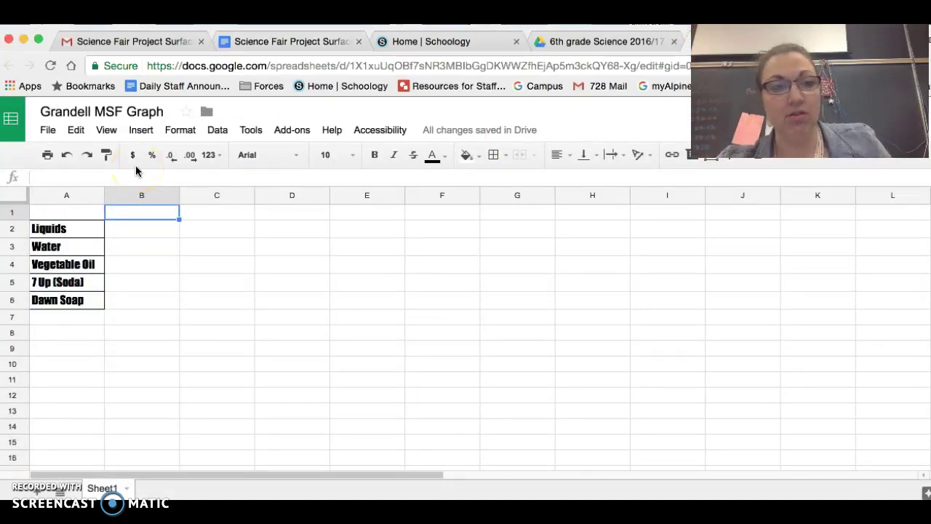
pyautogui.press('super+v')
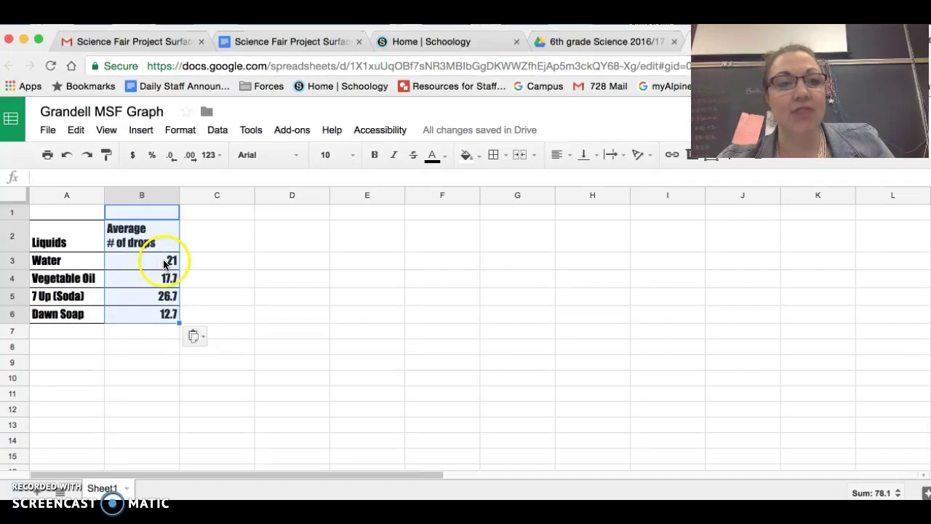
pyautogui.click(273, 42)
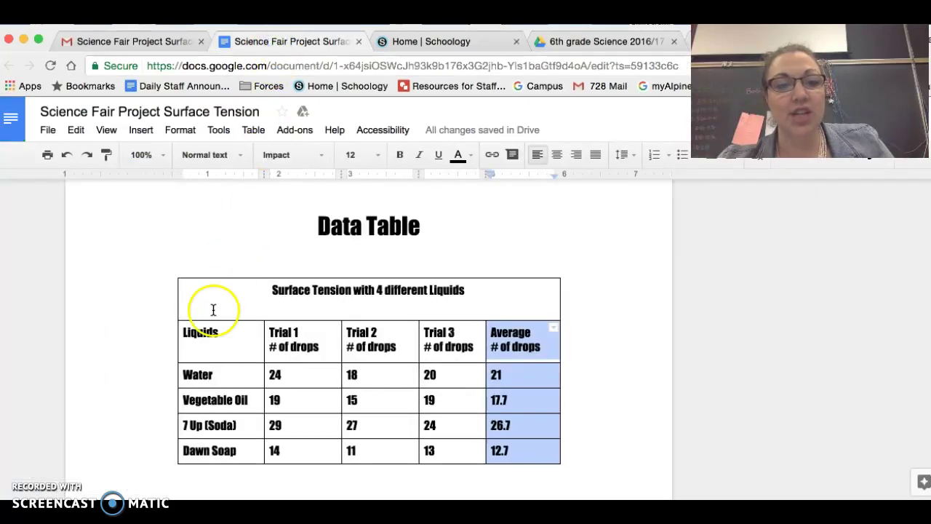
pyautogui.click(218, 376)
pyautogui.click(513, 375)
pyautogui.doubleClick(514, 375)
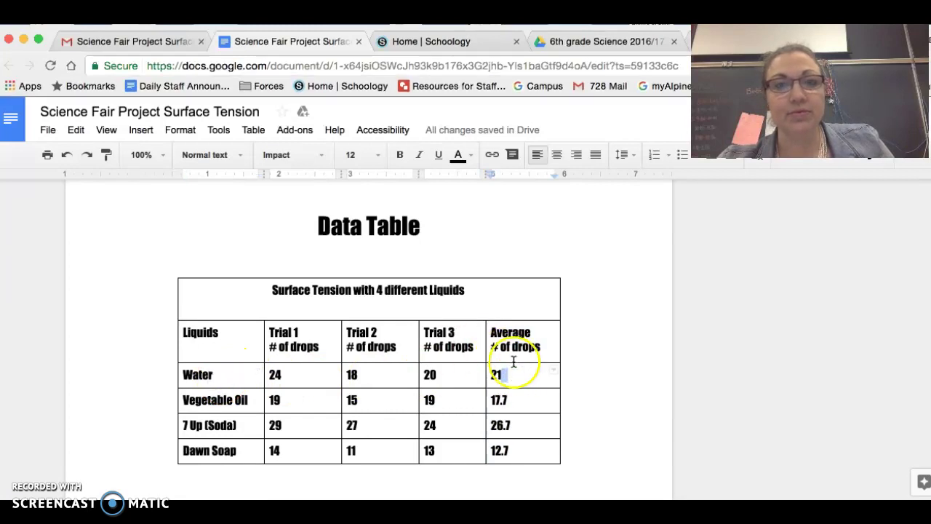
pyautogui.click(688, 43)
pyautogui.click(228, 260)
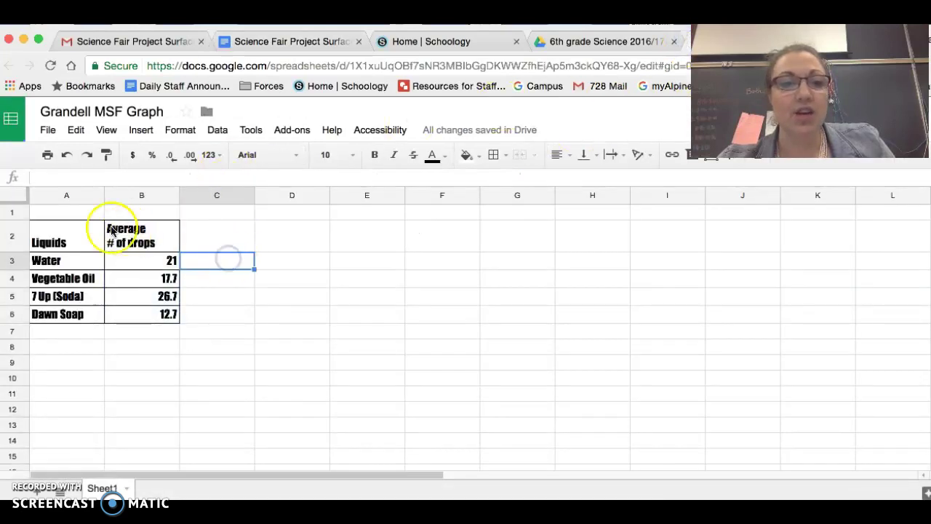
# - Start a new chart from the range A2:B6 and choose the plain, non-stacked column chart type
pyautogui.moveTo(47, 231); pyautogui.dragTo(140, 314)
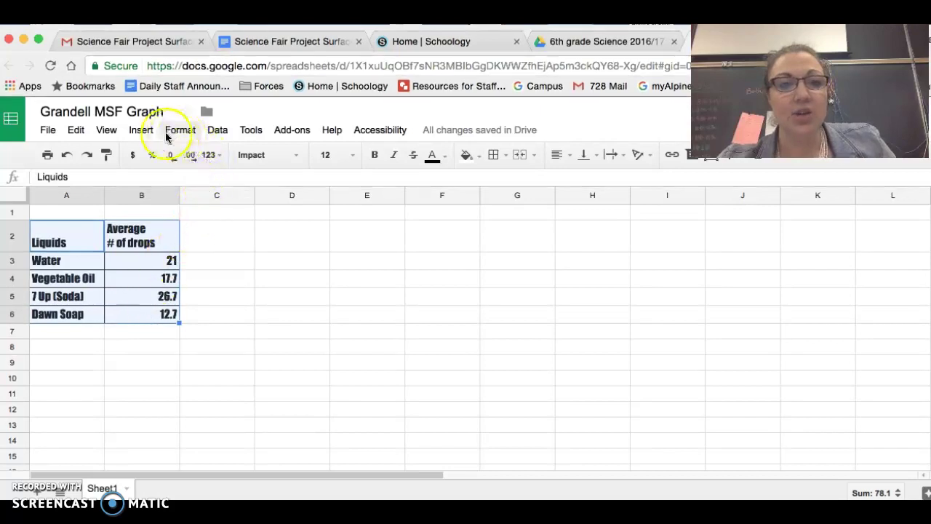
pyautogui.click(141, 131)
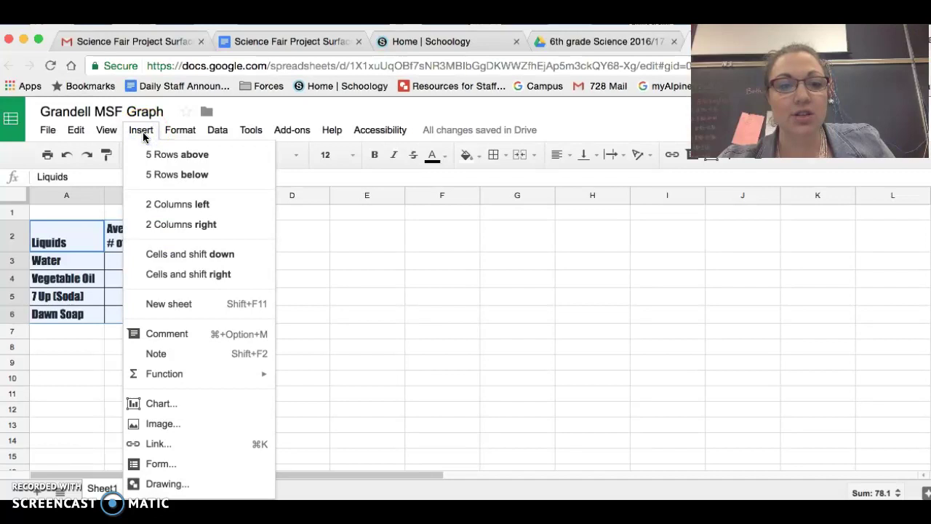
pyautogui.click(147, 403)
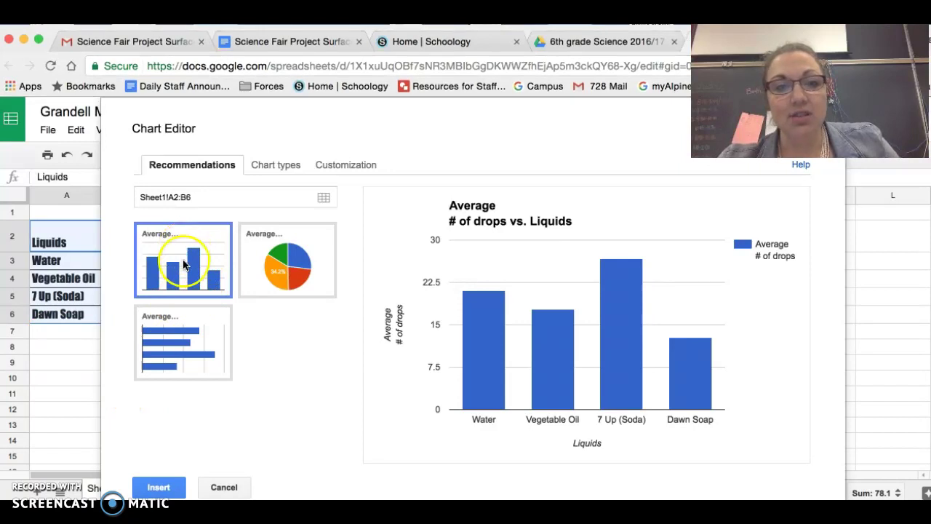
pyautogui.click(267, 167)
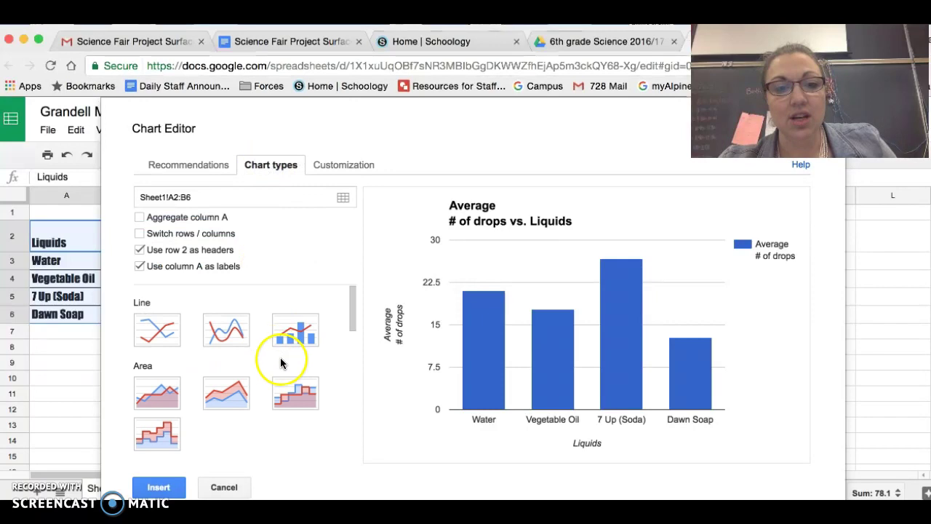
pyautogui.moveTo(347, 315); pyautogui.dragTo(357, 357)
pyautogui.click(151, 319)
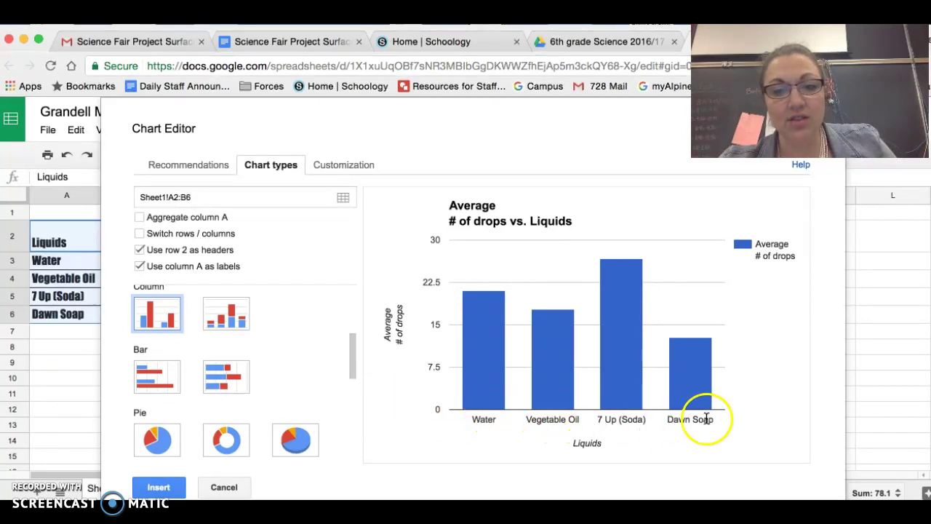
pyautogui.moveTo(551, 394)
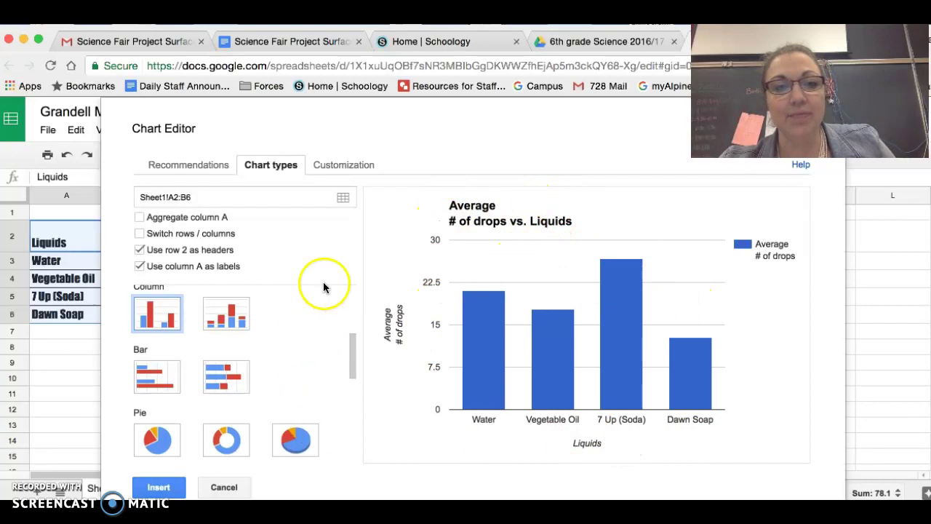
# - Set the chart title to "Surface Tension of Different Liquids"
pyautogui.click(350, 166)
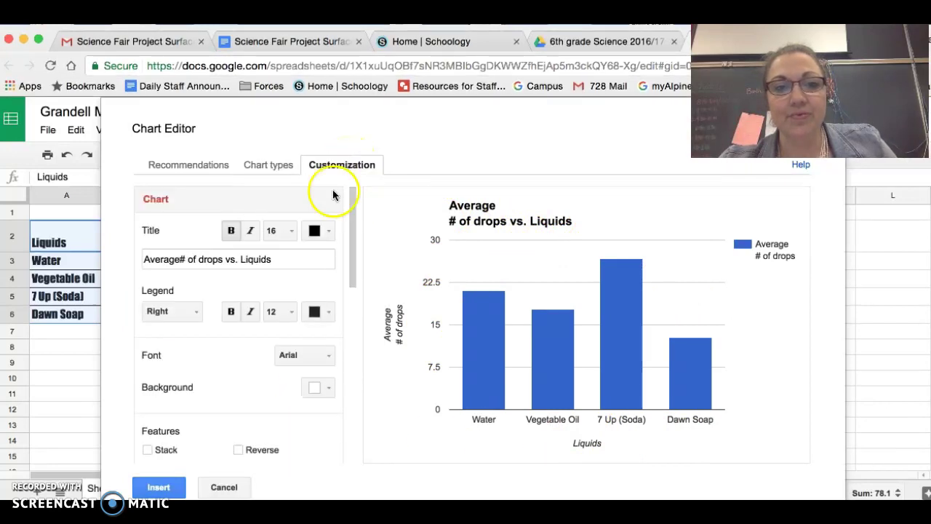
pyautogui.click(281, 260)
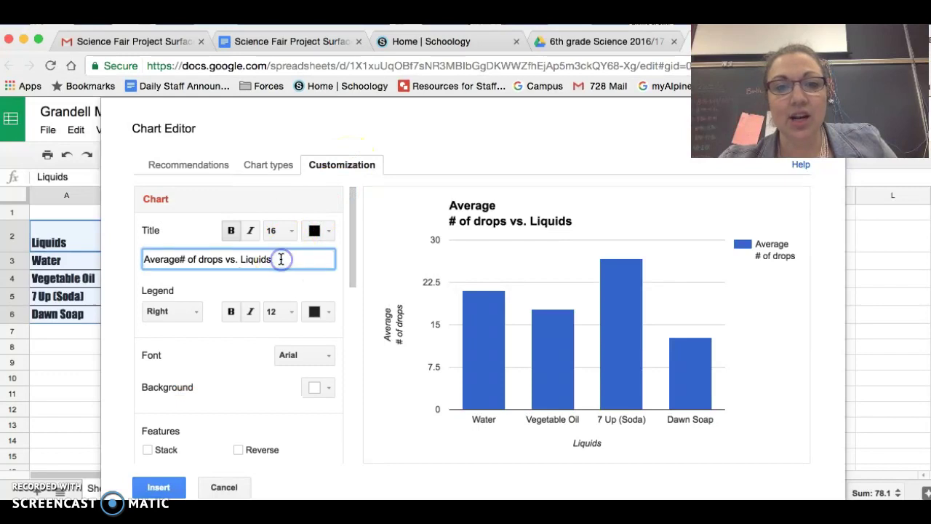
pyautogui.click(283, 261)
pyautogui.moveTo(274, 260); pyautogui.dragTo(126, 257)
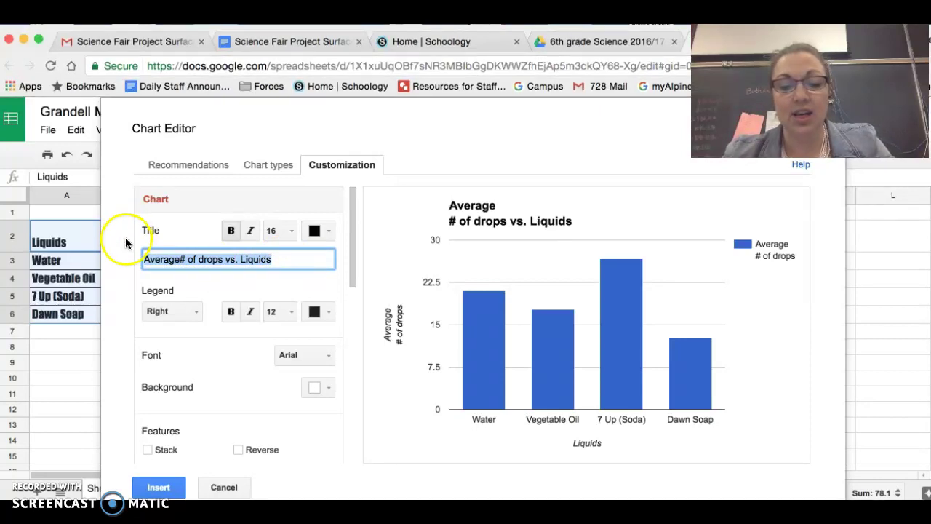
pyautogui.write('Surface Tension')
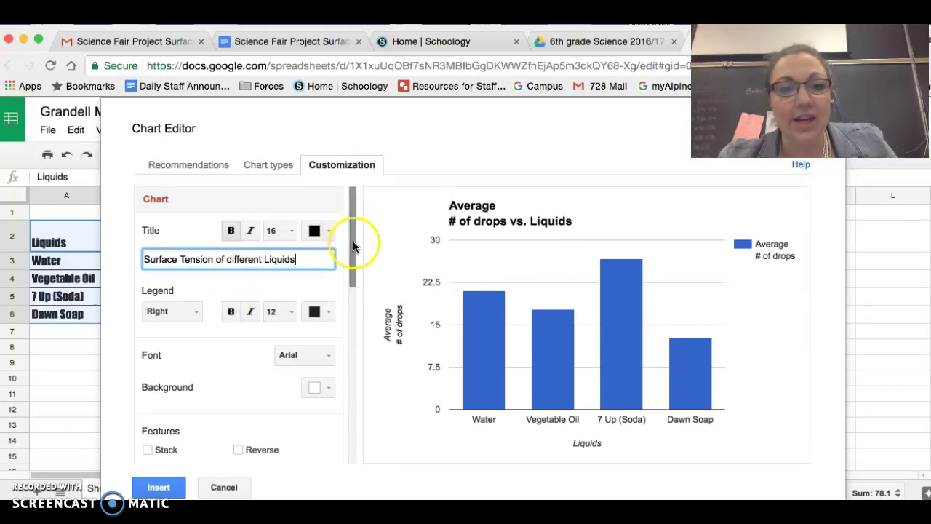
pyautogui.moveTo(354, 247); pyautogui.dragTo(345, 210)
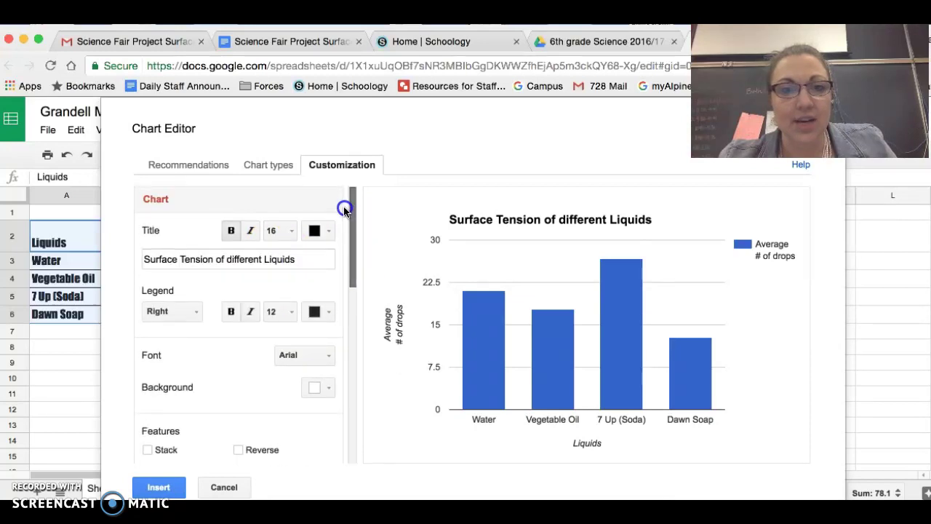
pyautogui.click(231, 260)
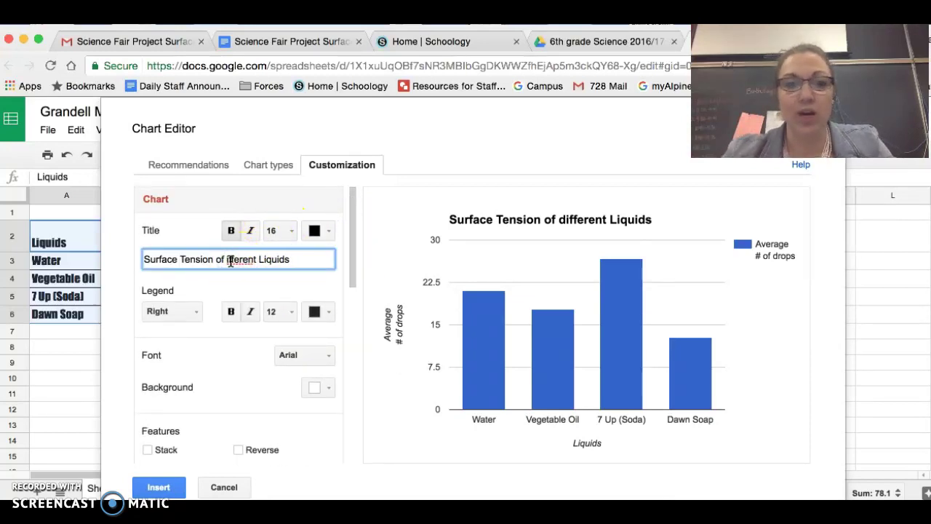
pyautogui.write('D')
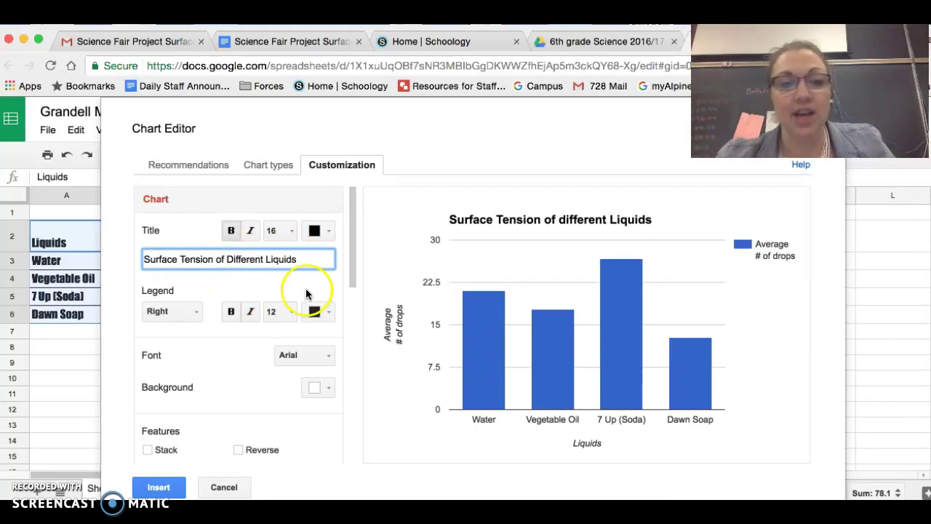
# - Set the chart's left vertical axis title to "# of drops on a penny"
pyautogui.moveTo(353, 248); pyautogui.dragTo(376, 354)
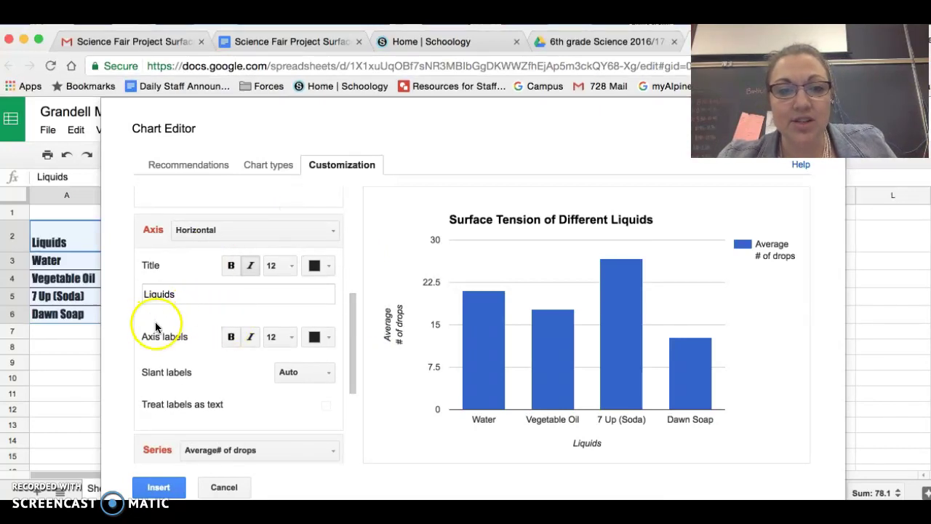
pyautogui.click(186, 293)
pyautogui.click(331, 232)
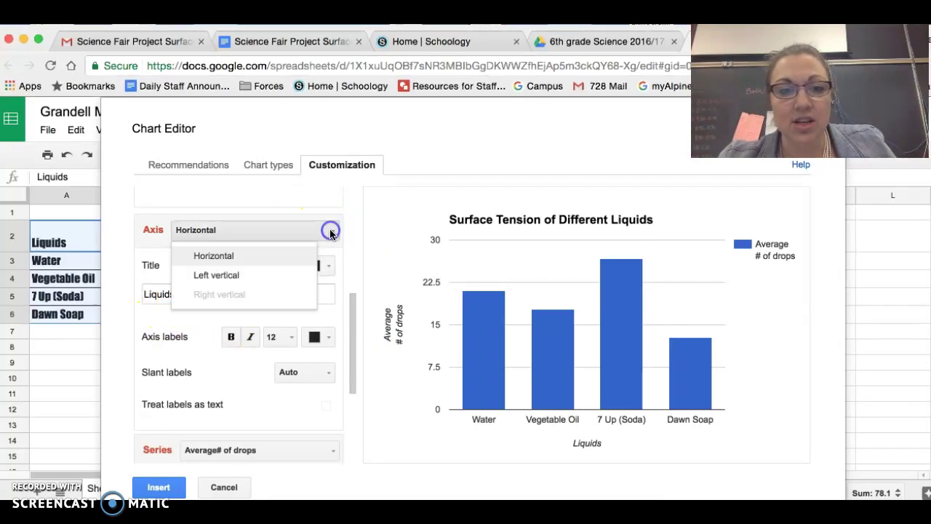
pyautogui.moveTo(318, 245); pyautogui.dragTo(289, 275)
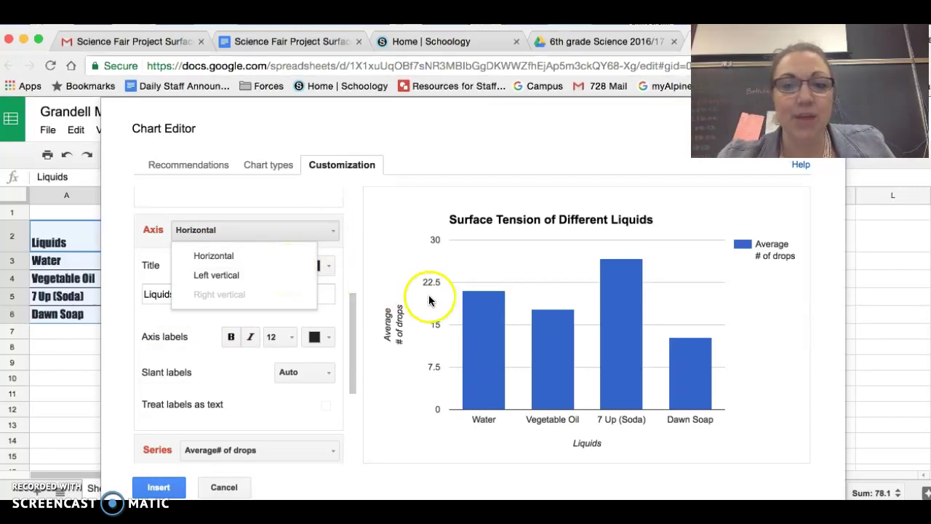
pyautogui.click(219, 275)
pyautogui.moveTo(247, 294); pyautogui.dragTo(121, 294)
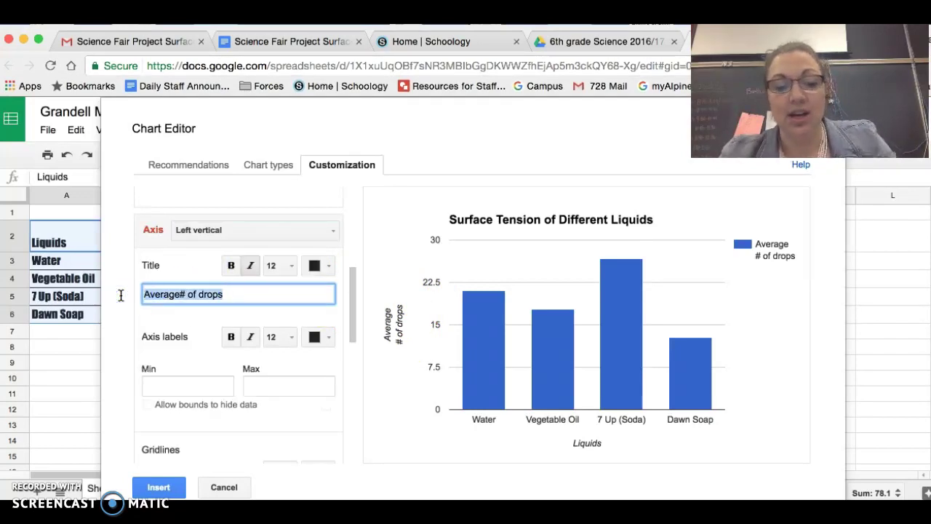
pyautogui.write('#')
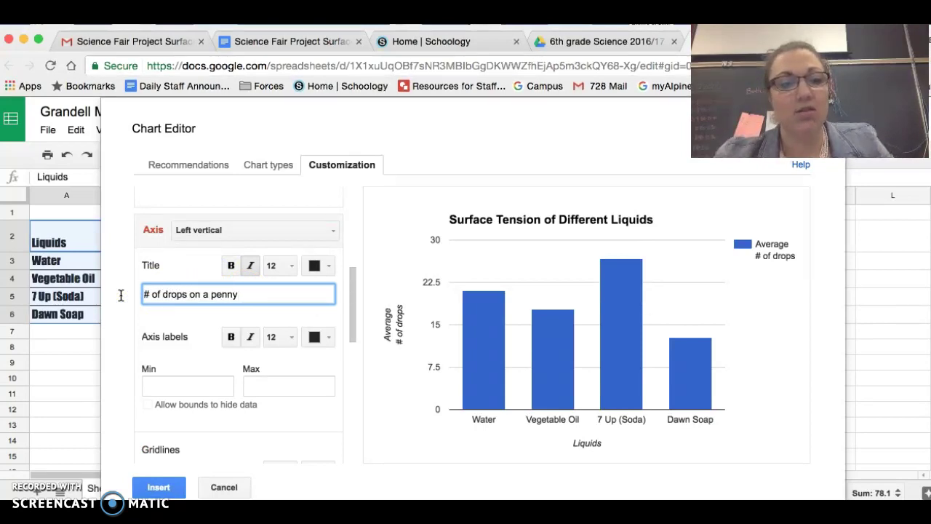
pyautogui.click(352, 318)
pyautogui.moveTo(352, 318); pyautogui.dragTo(363, 375)
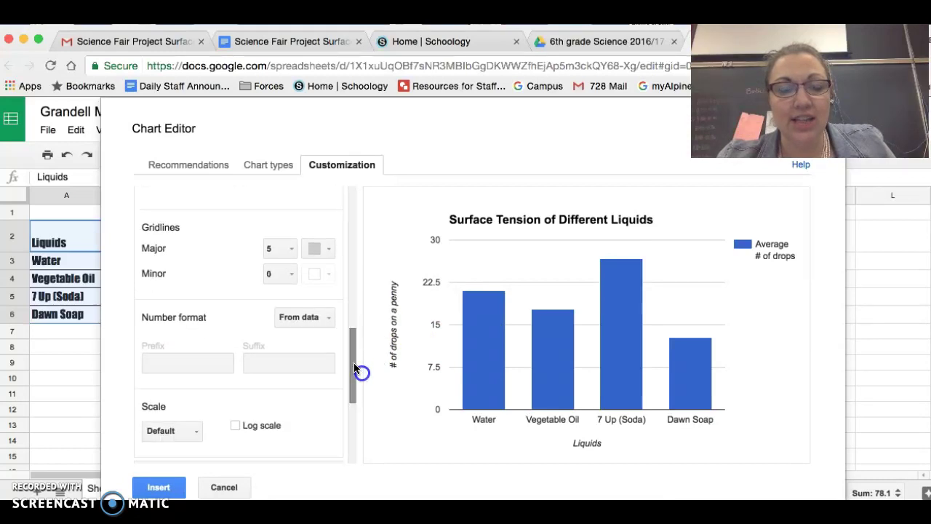
pyautogui.moveTo(349, 369); pyautogui.dragTo(366, 431)
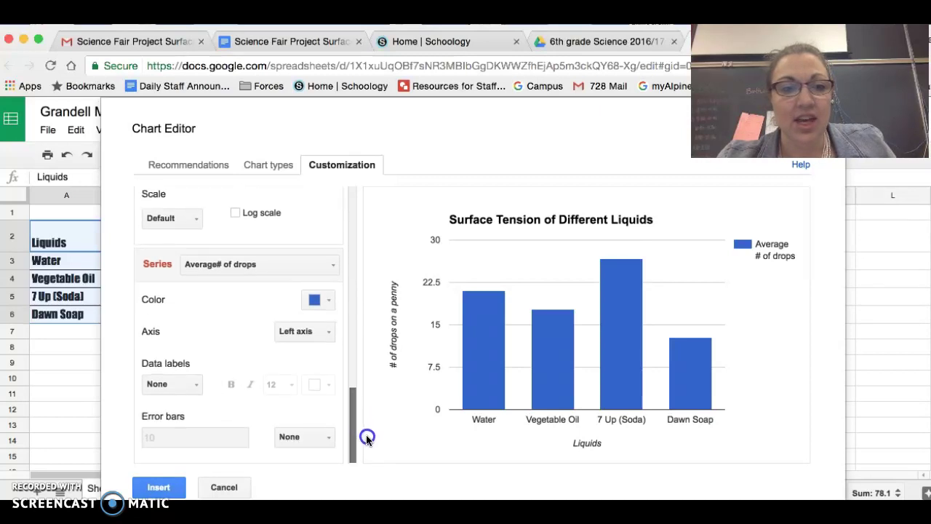
pyautogui.click(326, 300)
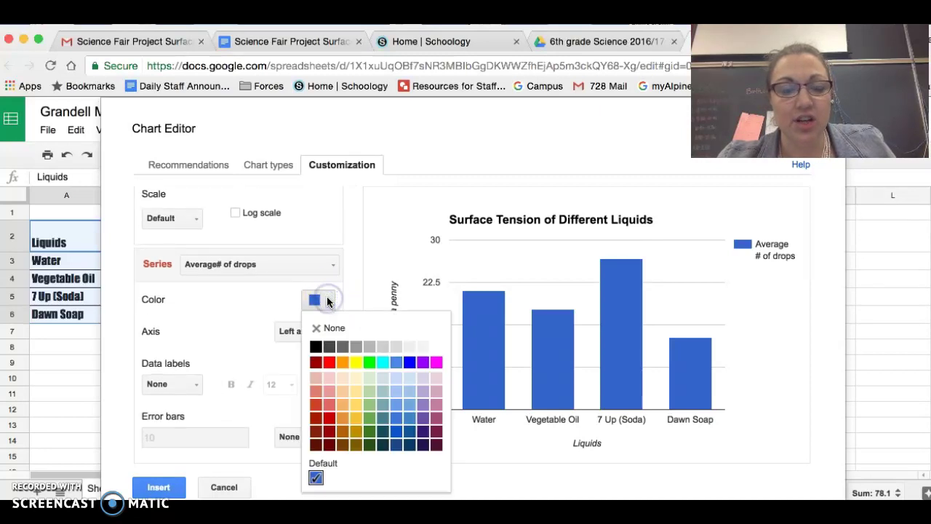
pyautogui.click(326, 301)
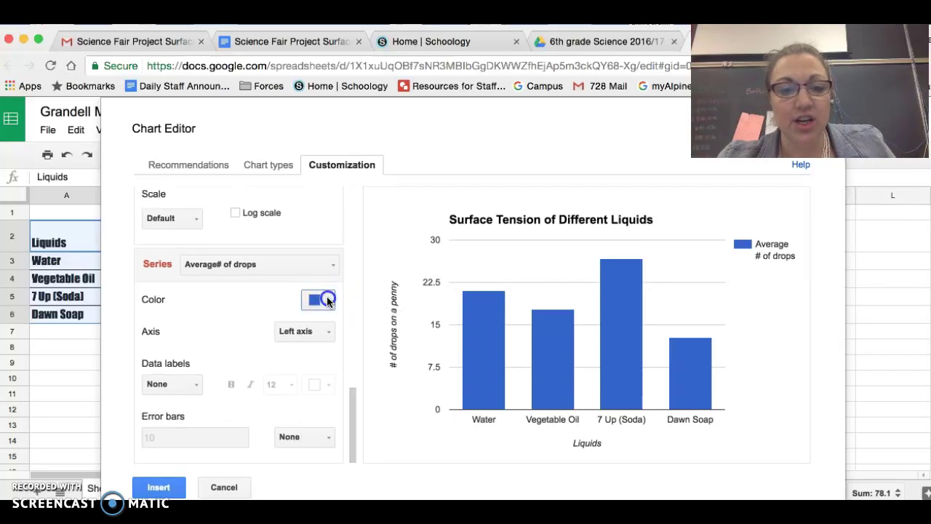
pyautogui.click(352, 432)
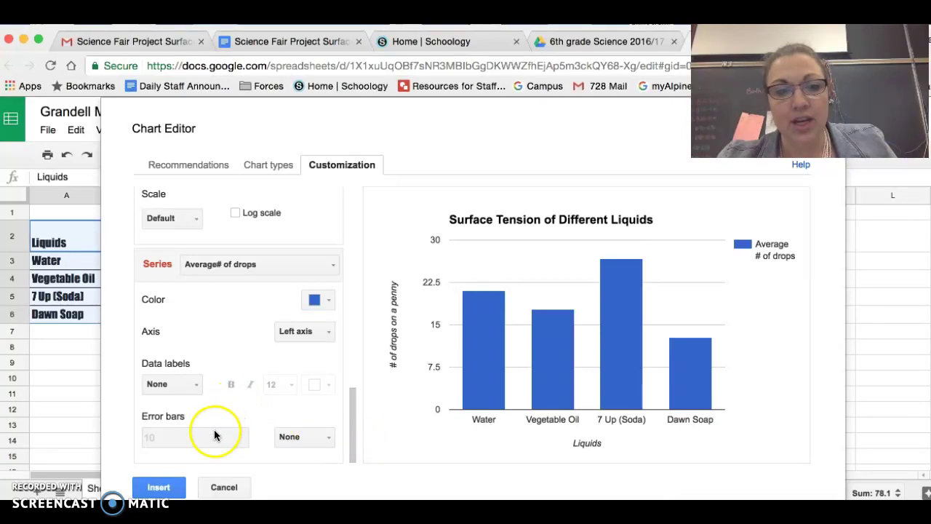
# - Insert the customized chart into the sheet and move it beside the data in columns A and B so nothing is covered
pyautogui.click(159, 487)
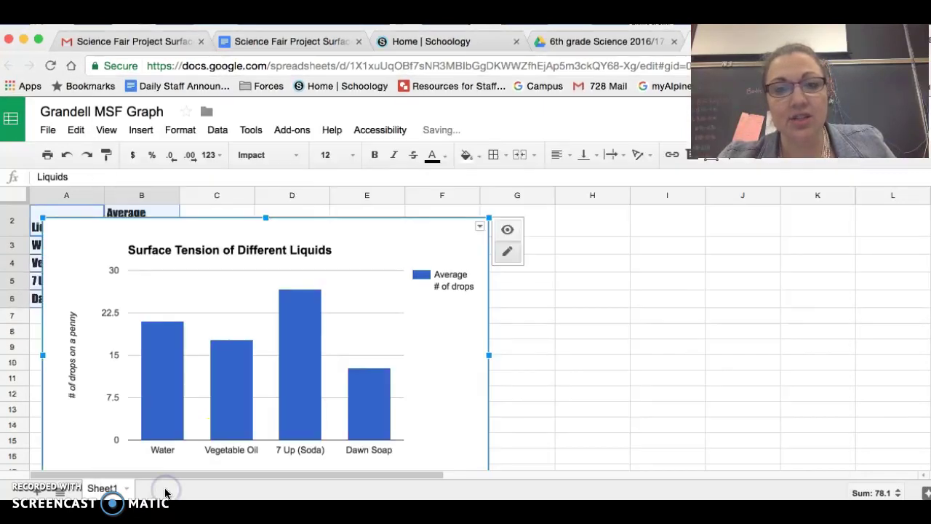
pyautogui.moveTo(232, 229); pyautogui.dragTo(391, 242)
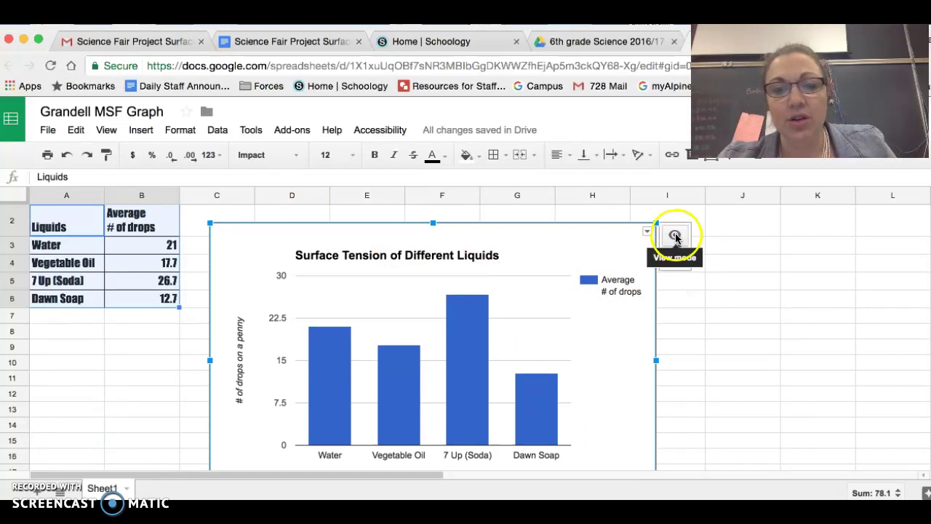
pyautogui.click(671, 313)
pyautogui.click(599, 235)
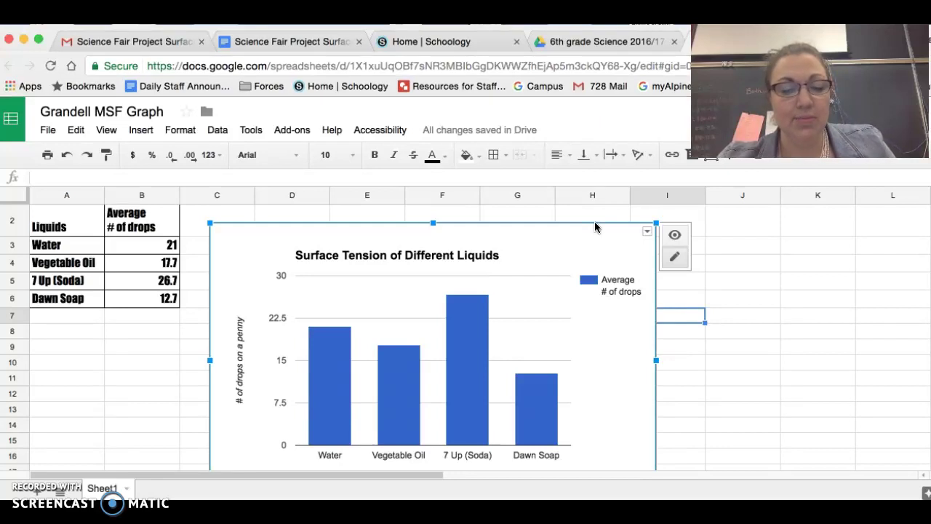
# - Switch to the Science Fair Project Surface Tension document and place the insertion point on a new page after the data table
pyautogui.click(331, 42)
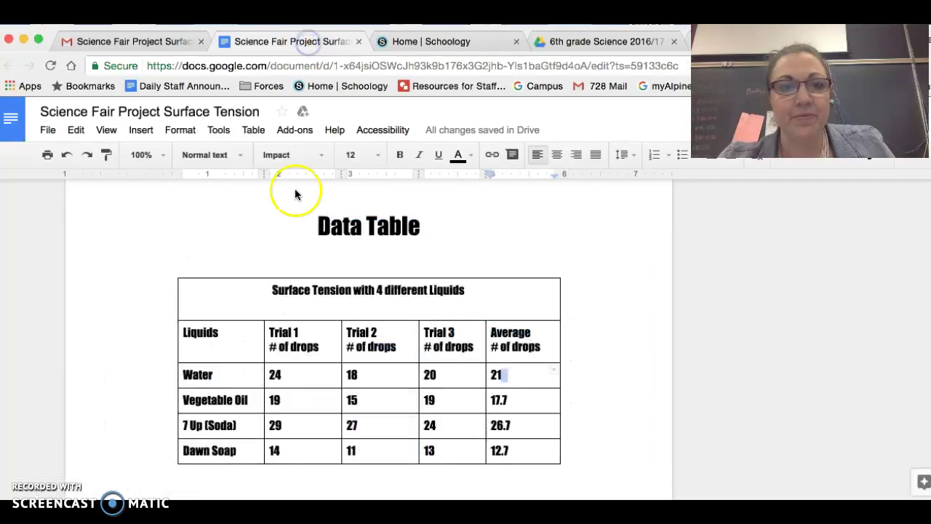
pyautogui.click(257, 471)
pyautogui.click(572, 469)
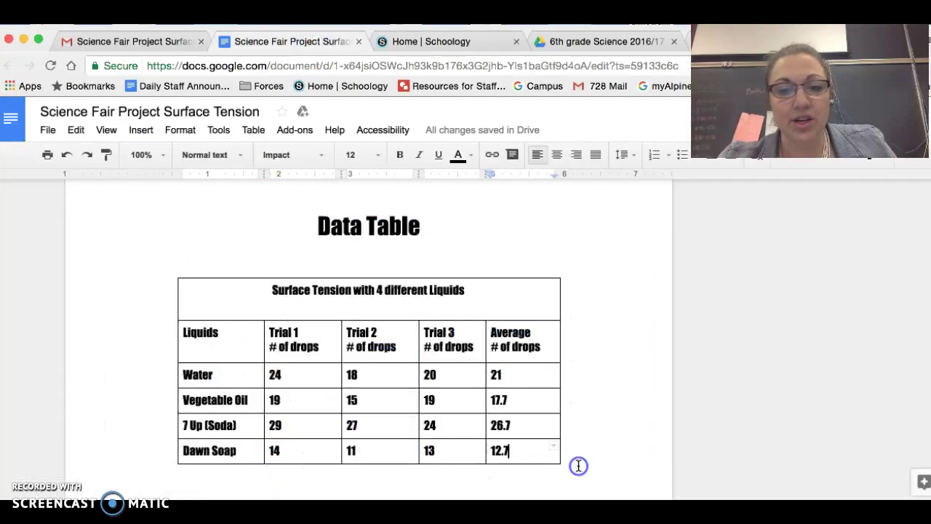
pyautogui.click(350, 477)
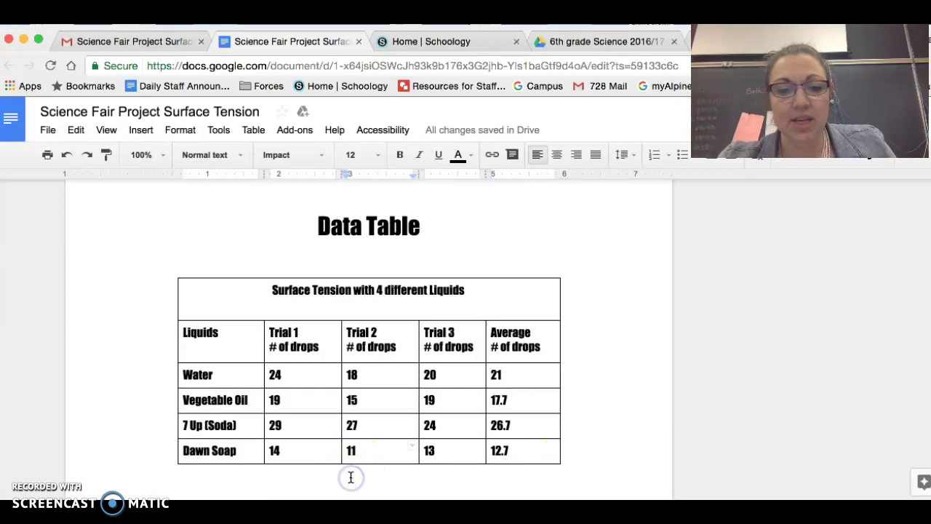
pyautogui.click(279, 465)
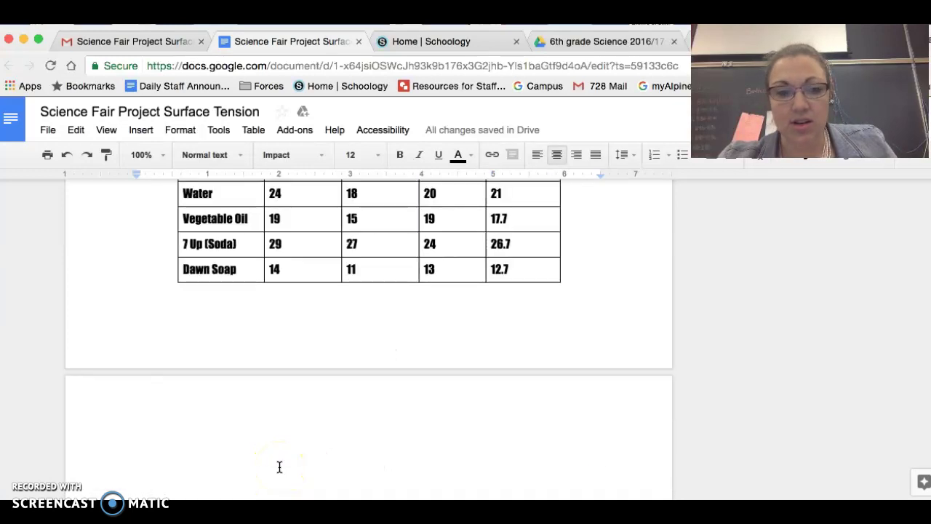
# - Try to paste the chart on the document's new page and undo the paste
pyautogui.write('Average # of drops 21 17.7 26.7 12.7')
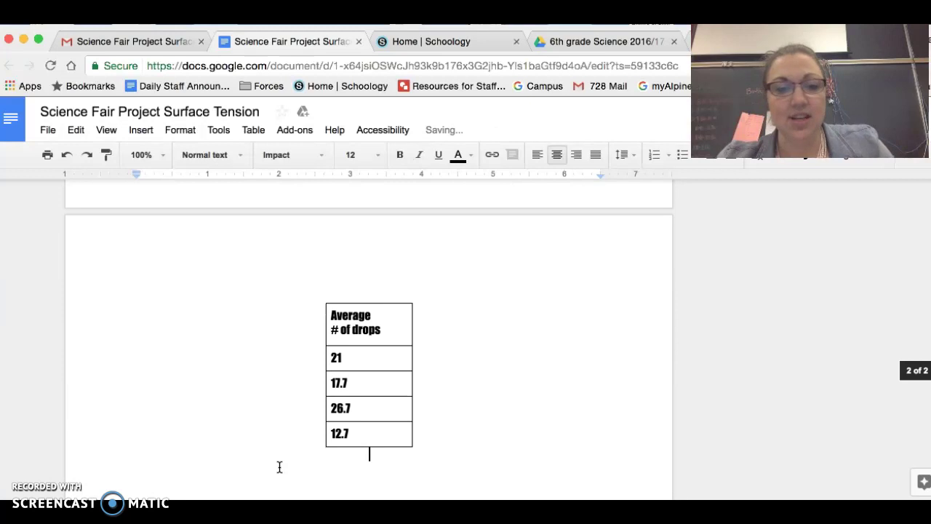
pyautogui.click(67, 158)
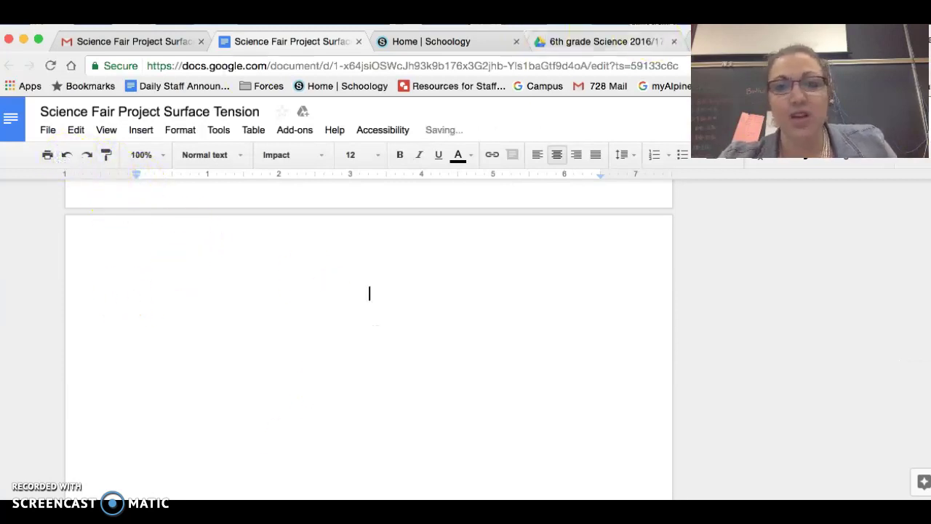
# - Return to the graph spreadsheet and copy the Surface Tension of Different Liquids chart with its Copy chart command
pyautogui.click(688, 39)
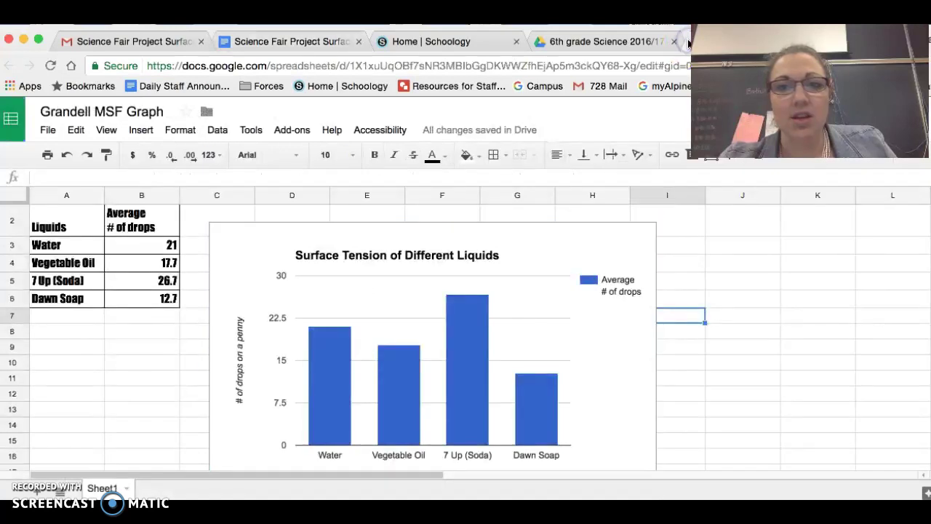
pyautogui.click(535, 246)
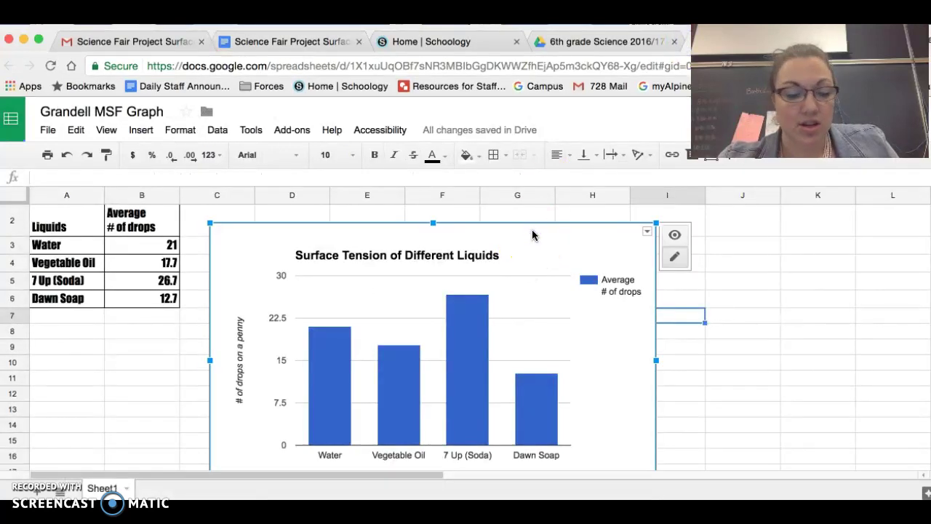
pyautogui.click(674, 256)
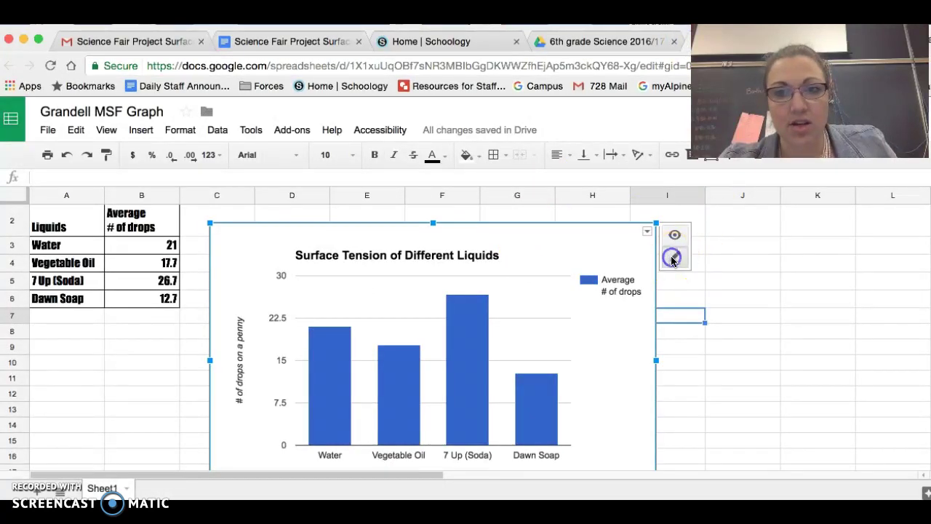
pyautogui.click(604, 241)
pyautogui.click(647, 231)
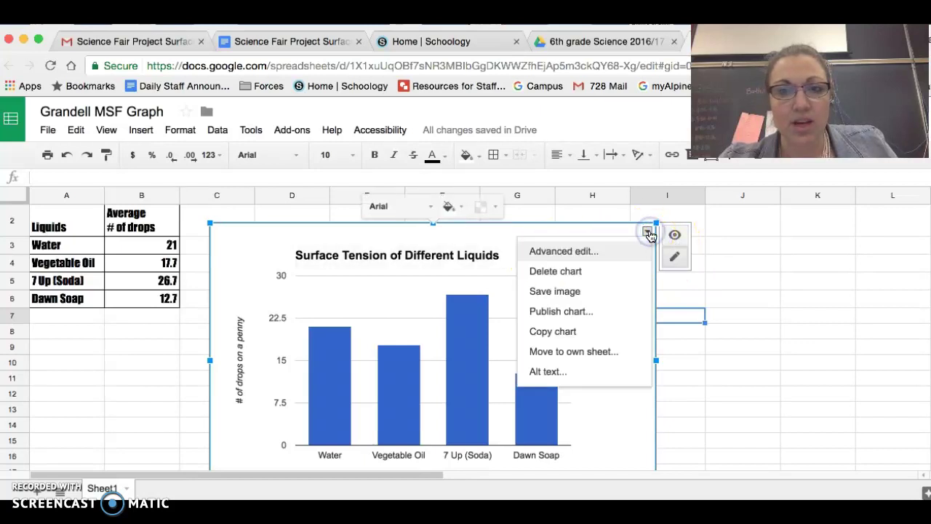
pyautogui.click(581, 230)
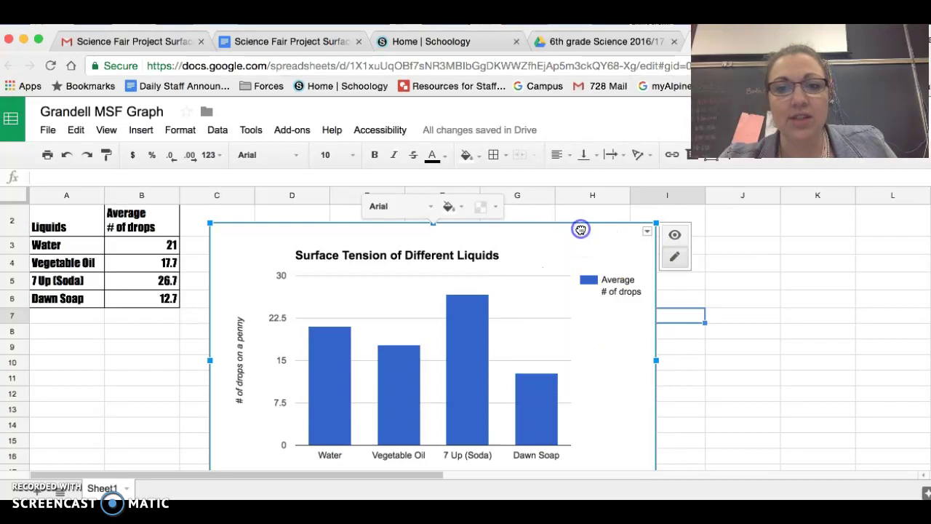
pyautogui.click(650, 235)
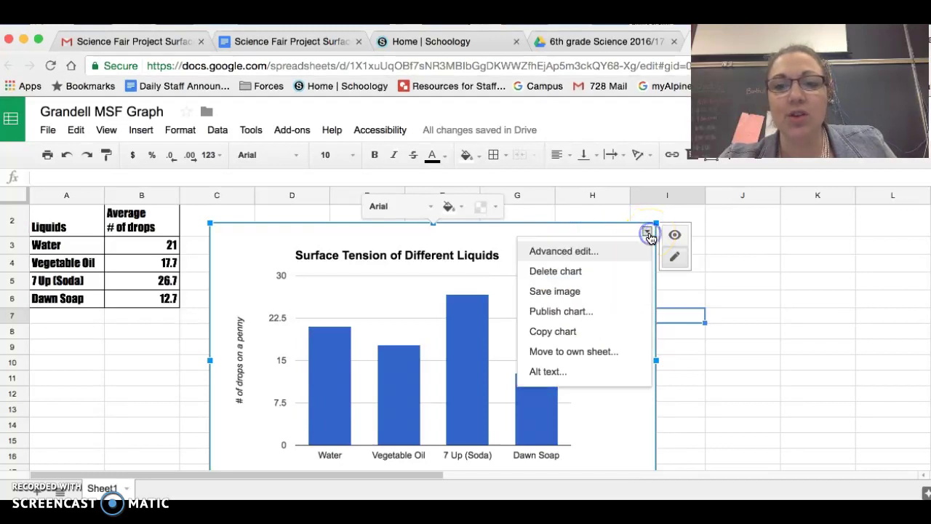
pyautogui.click(566, 336)
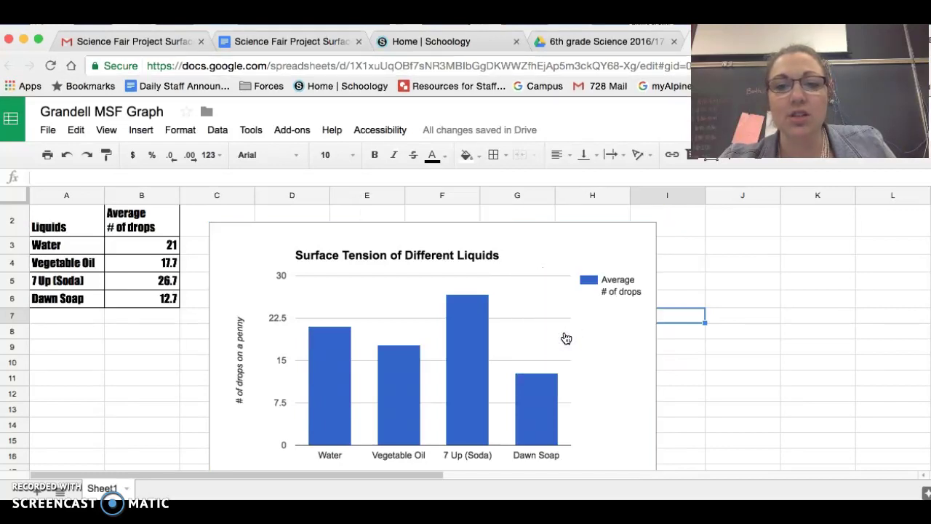
# - Paste the chart on the new page of the Science Fair Project Surface Tension document, linked to the spreadsheet
pyautogui.click(293, 41)
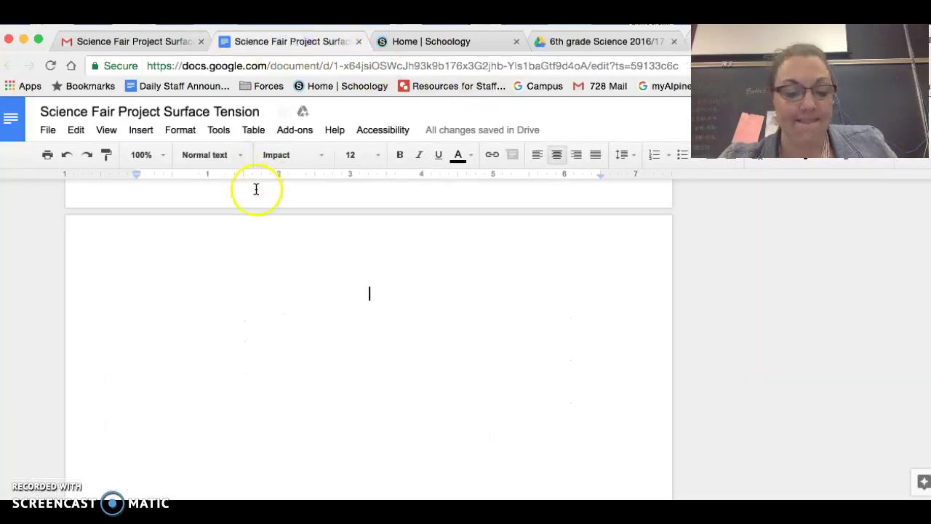
pyautogui.press('super+v')
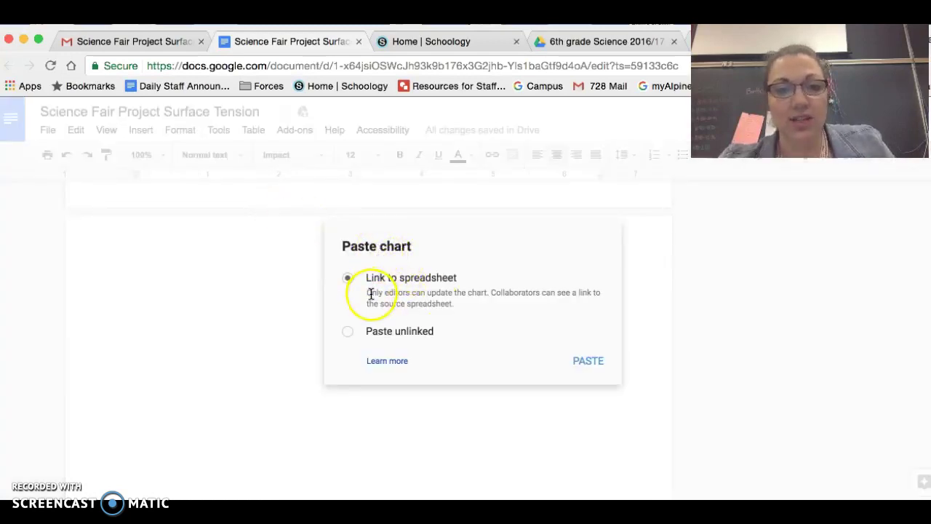
pyautogui.click(589, 359)
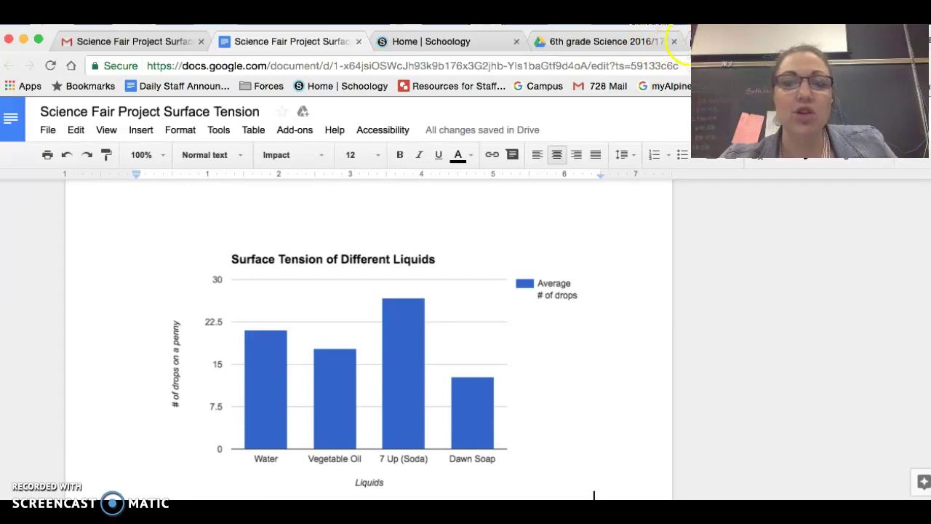
# - Switch to Schoology and open the overdue assignment "Practice: Turn in an assignment"
pyautogui.click(688, 38)
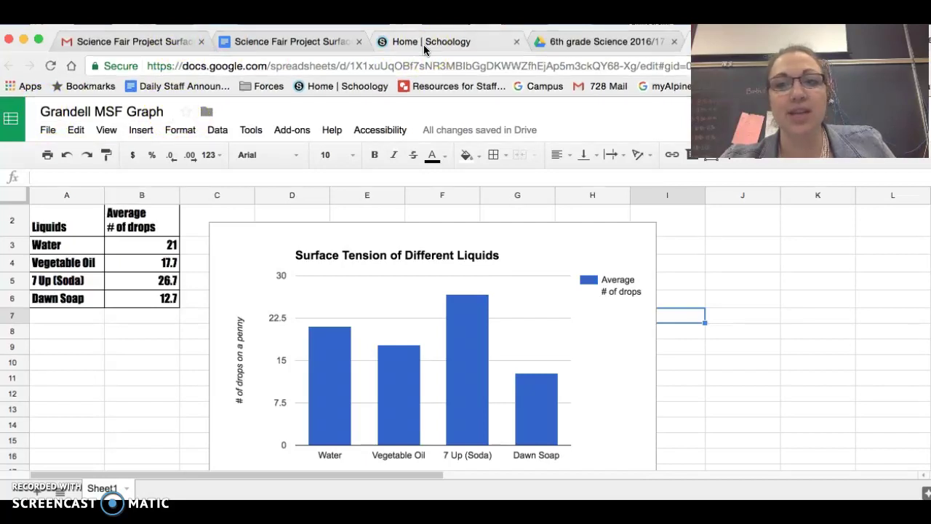
pyautogui.click(450, 41)
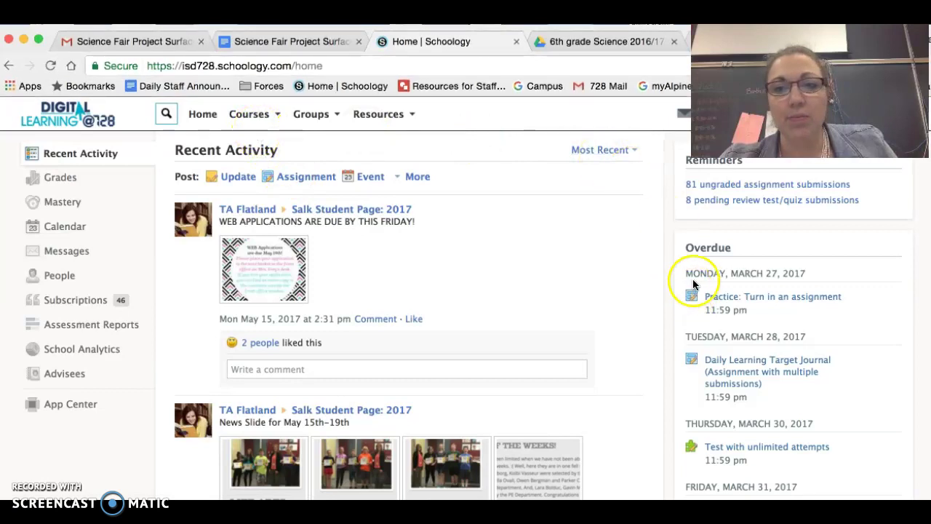
pyautogui.click(759, 304)
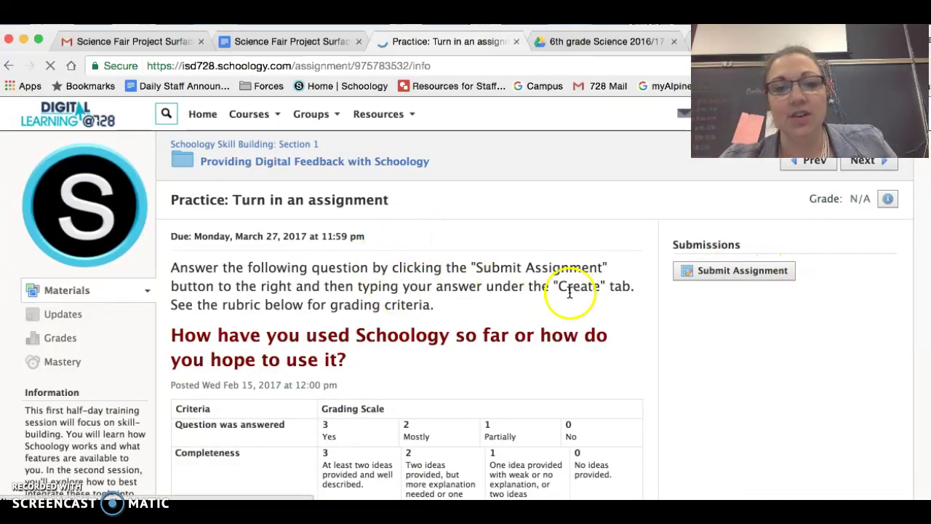
# - Start a submission for the practice assignment and browse the Google Drive files among its resource apps
pyautogui.click(716, 271)
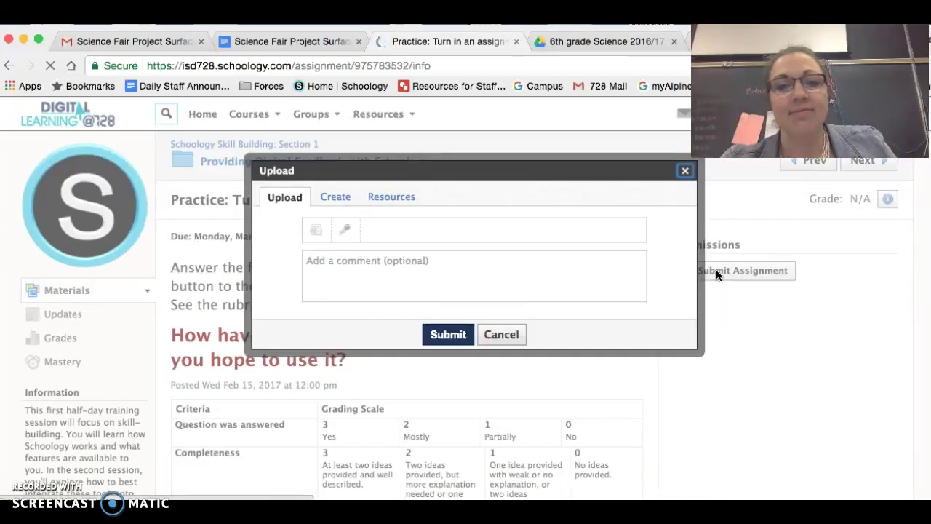
pyautogui.click(400, 198)
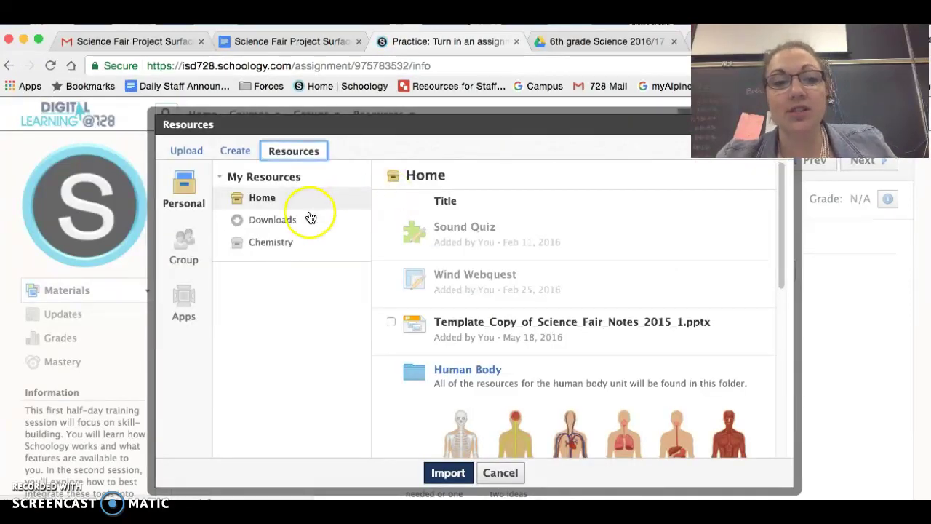
pyautogui.click(187, 298)
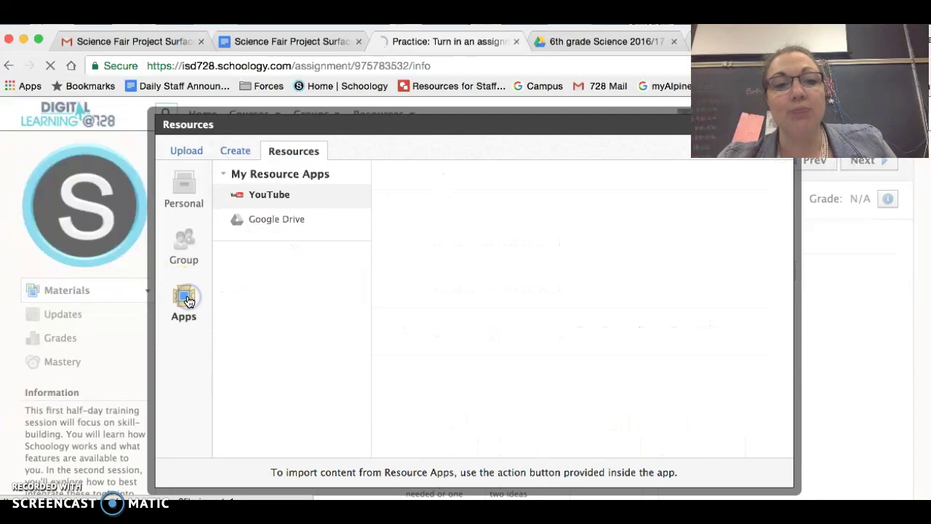
pyautogui.click(272, 224)
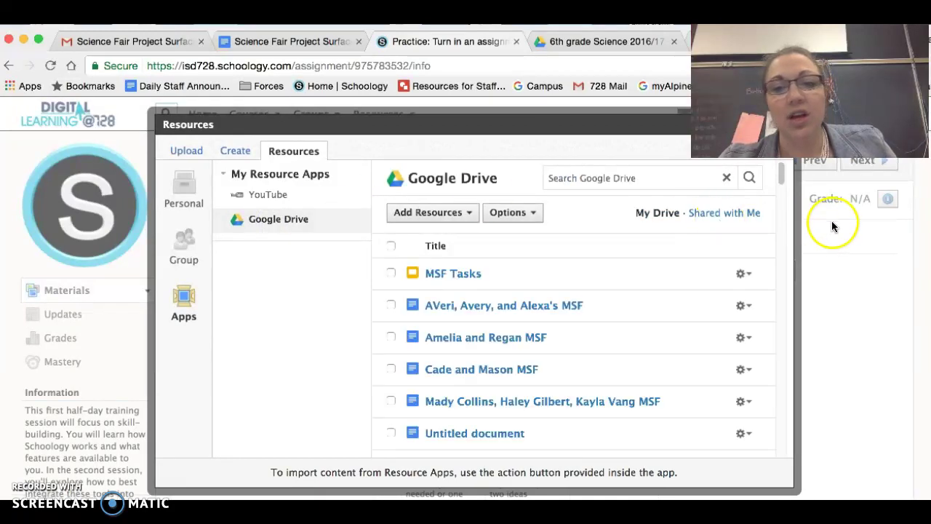
# - Open the shared 6th grade Science 2016/17 folder and import the MSF Graph spreadsheet into the assignment submission
pyautogui.moveTo(782, 175); pyautogui.dragTo(793, 209)
pyautogui.click(497, 318)
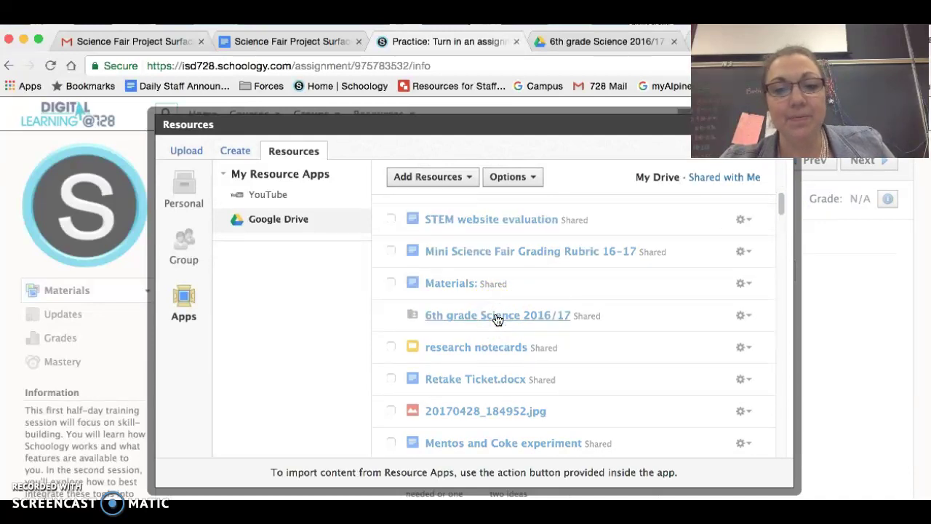
pyautogui.moveTo(784, 321); pyautogui.dragTo(766, 183)
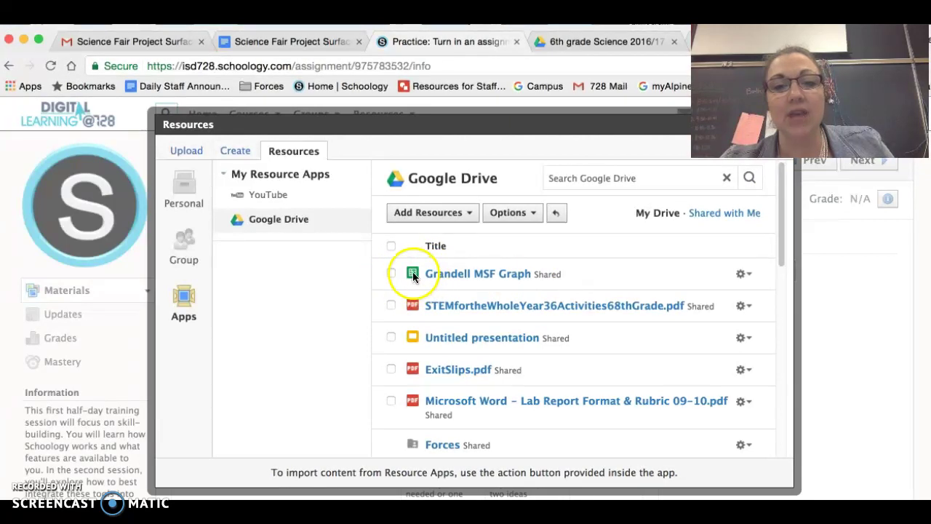
pyautogui.click(390, 273)
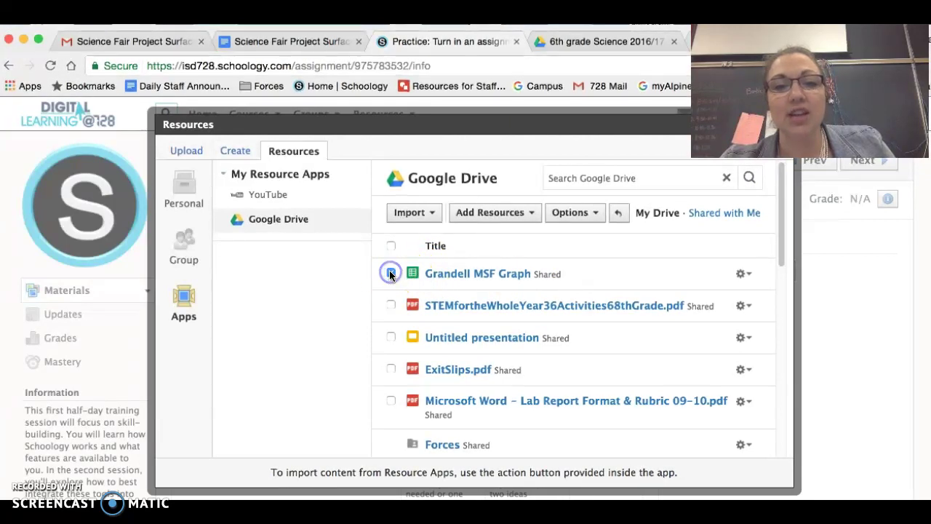
pyautogui.click(429, 212)
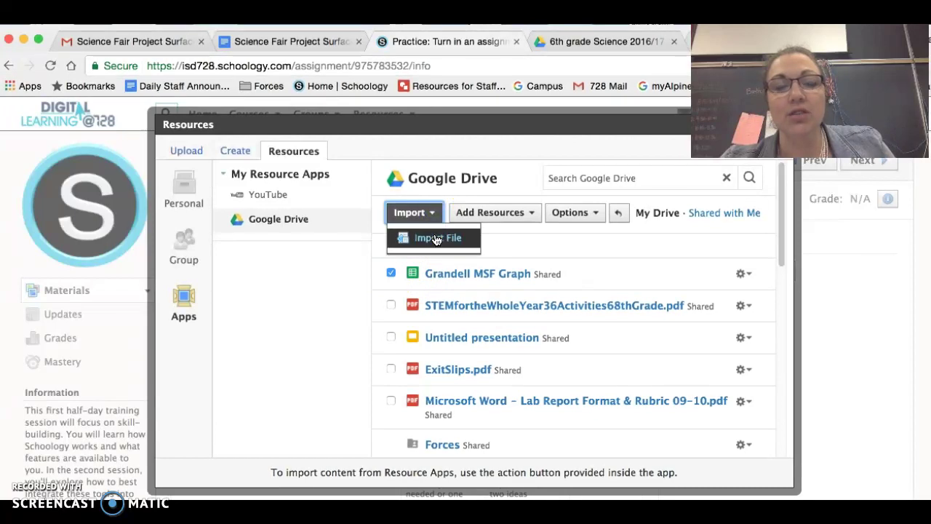
pyautogui.click(436, 239)
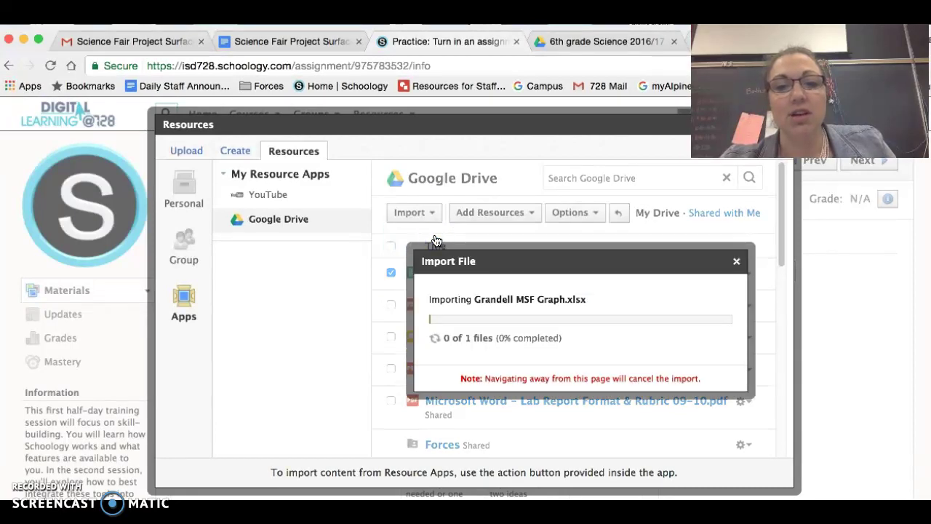